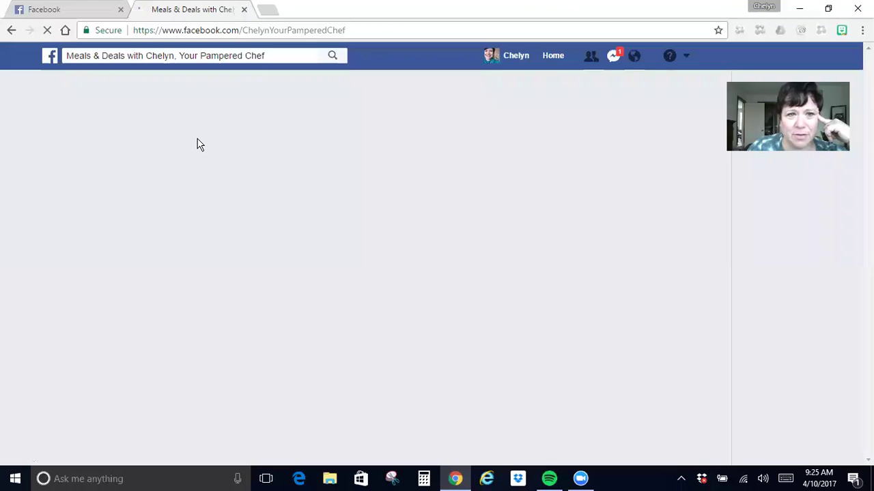
Close the Facebook business page tab in the browser.
left_click(244, 10)
Open The Pampered Chef bookmark in a new tab and switch to the Consultant's Corner view.
left_click(145, 14)
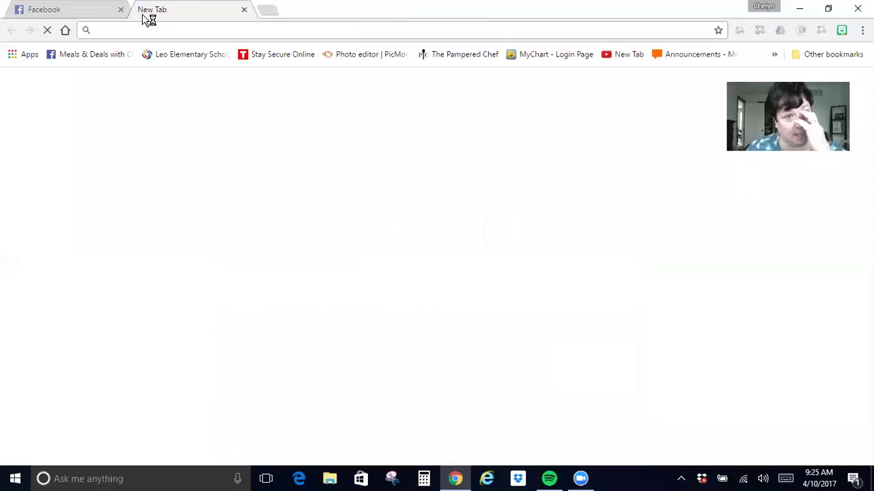
left_click(427, 55)
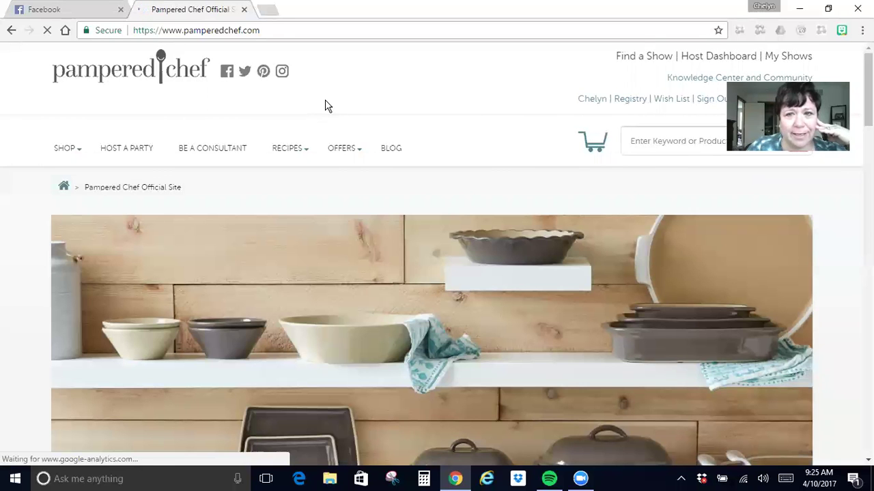
mouse_move(591, 106)
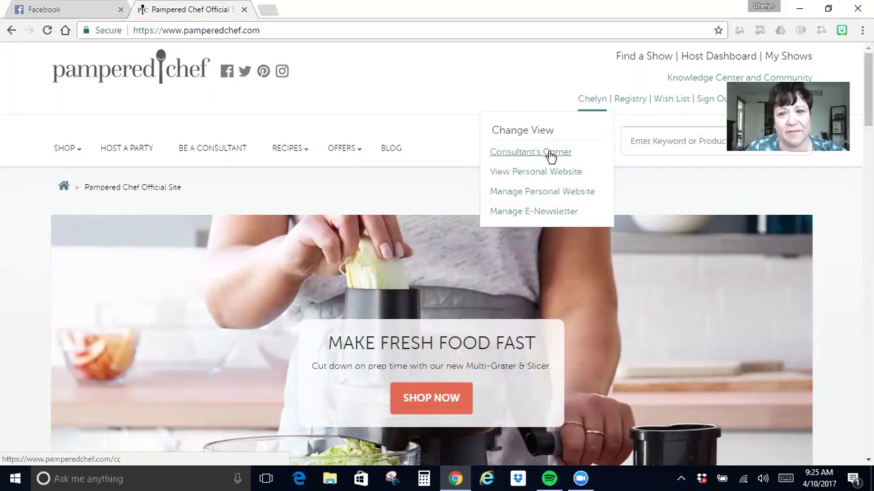
left_click(550, 154)
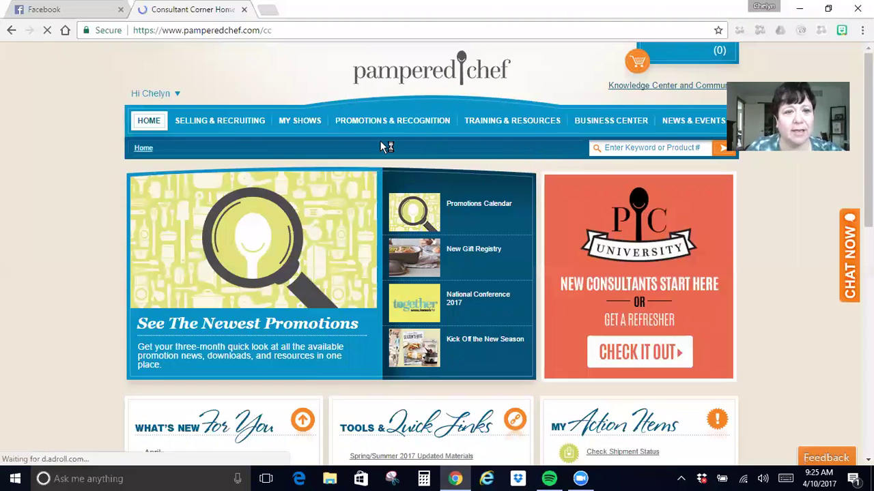
Browse the Consultant's Corner nav menus and home page, then go to My Shows & Orders.
mouse_move(637, 128)
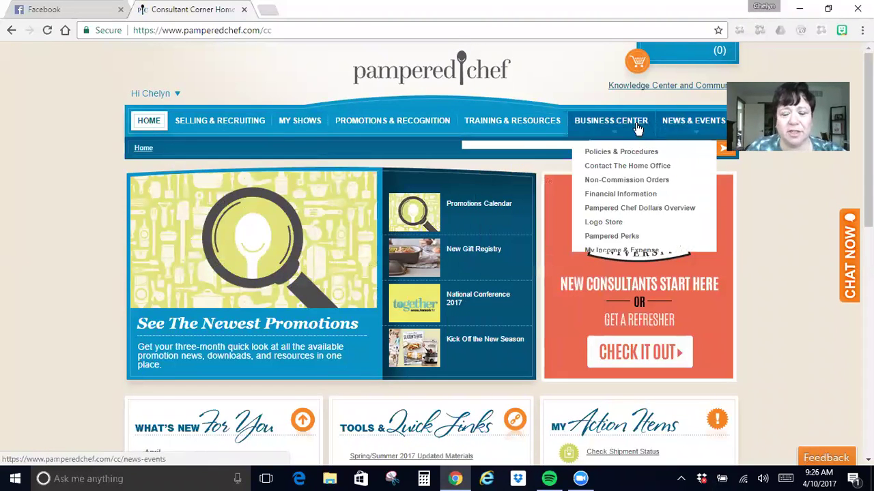
mouse_move(212, 123)
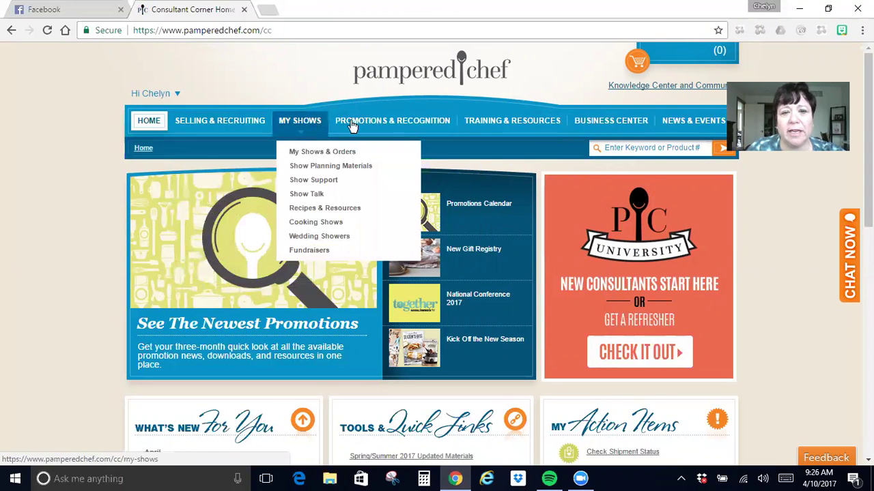
mouse_move(414, 128)
scroll(400, 171, "down", 4)
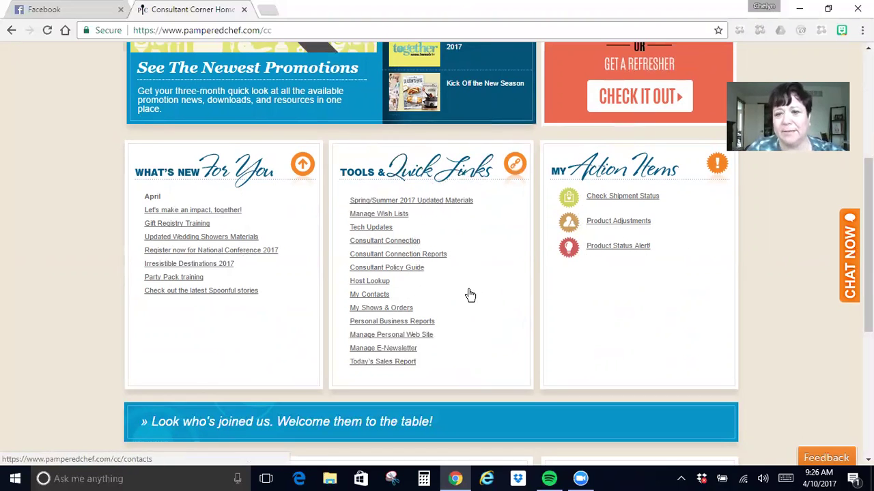
scroll(470, 294, "up", 4)
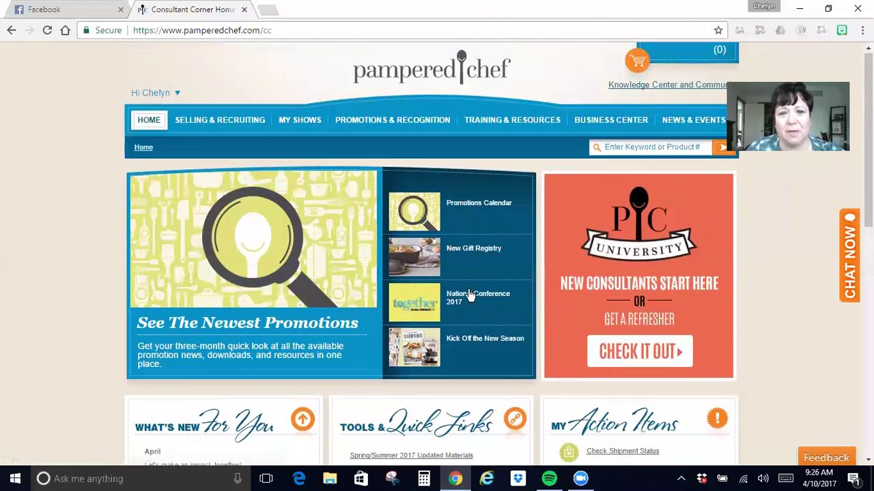
scroll(470, 295, "down", 1)
scroll(423, 267, "up", 1)
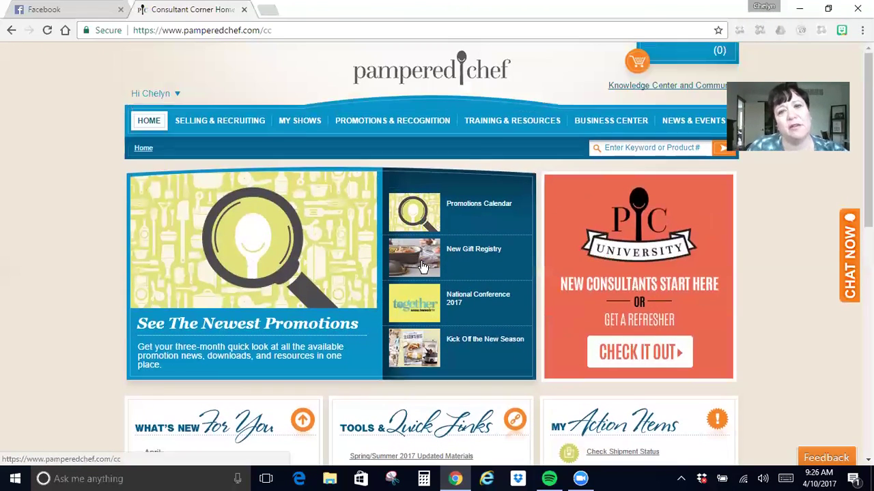
mouse_move(299, 120)
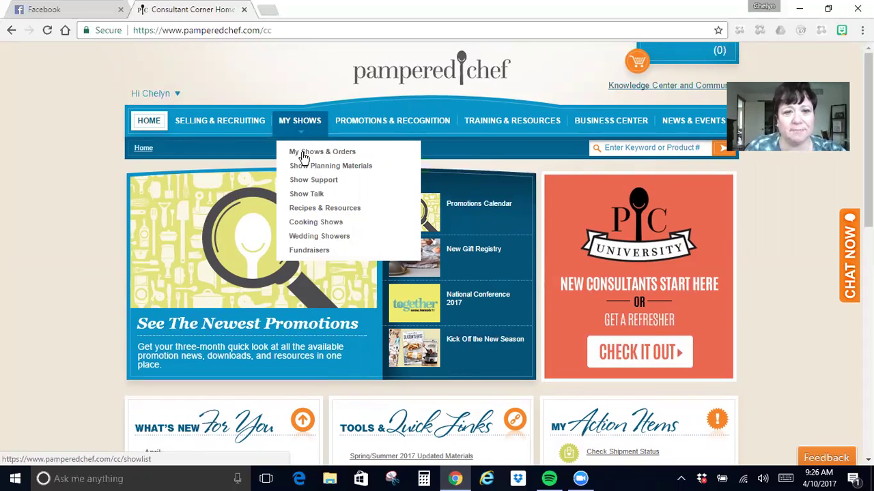
left_click(304, 155)
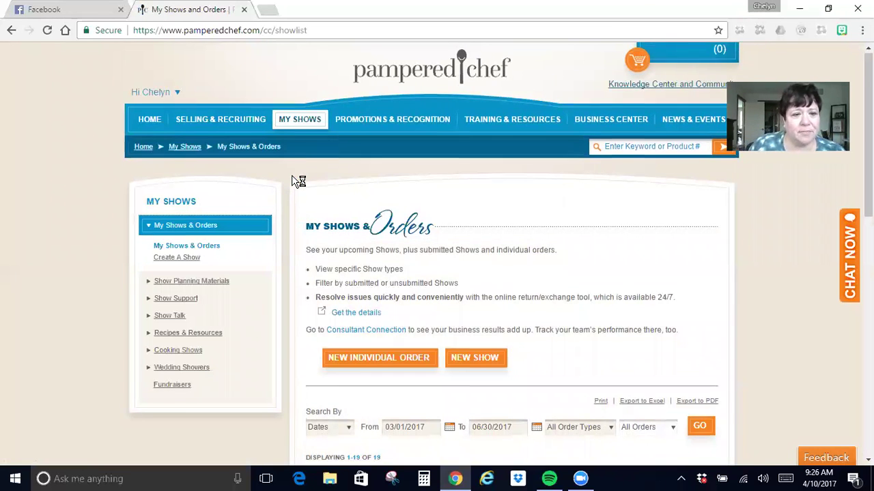
Scroll through the table of 19 shows dated 03/01/2017 to 06/30/2017.
scroll(298, 181, "down", 3)
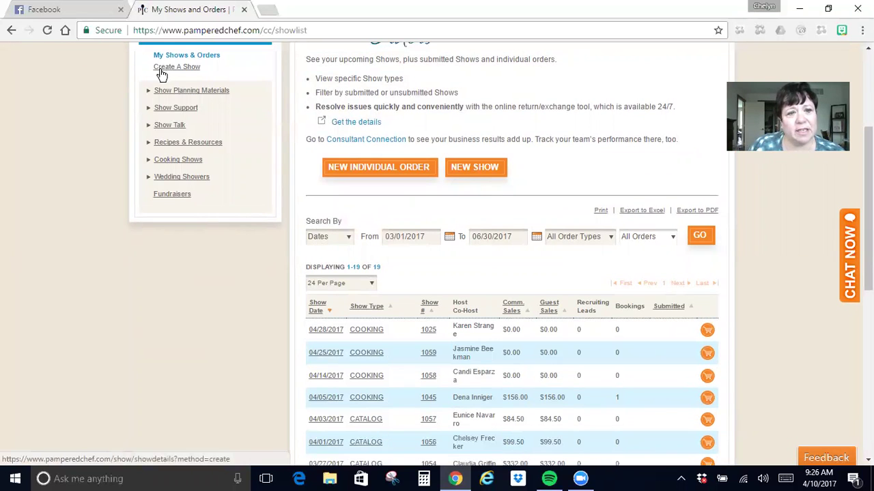
scroll(173, 68, "up", 1)
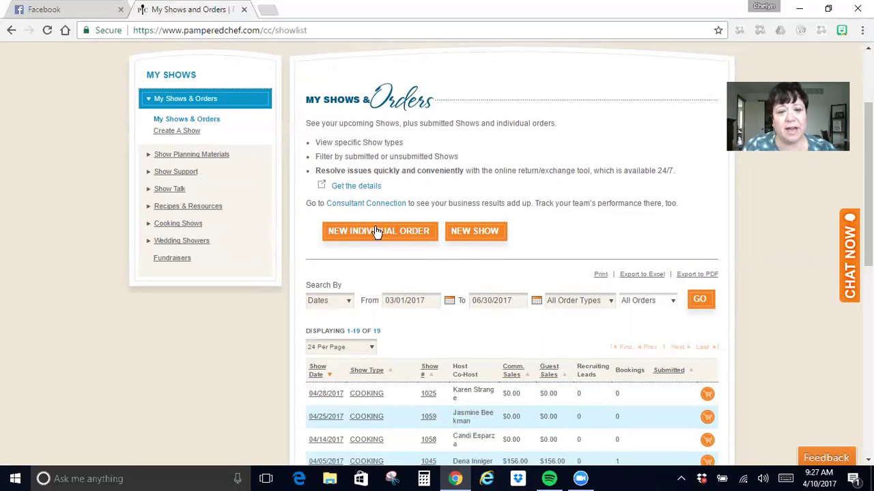
Start a new individual order and enter the customer's first and last name, autofilling their details.
left_click(375, 232)
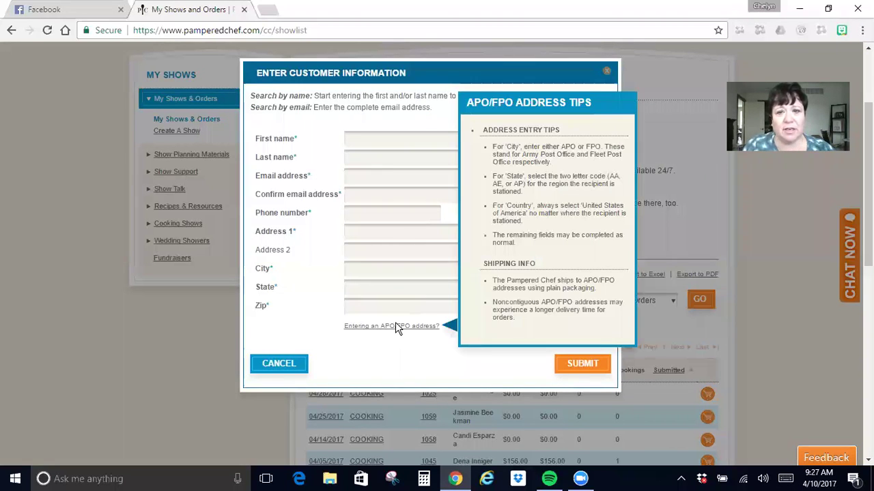
left_click(362, 137)
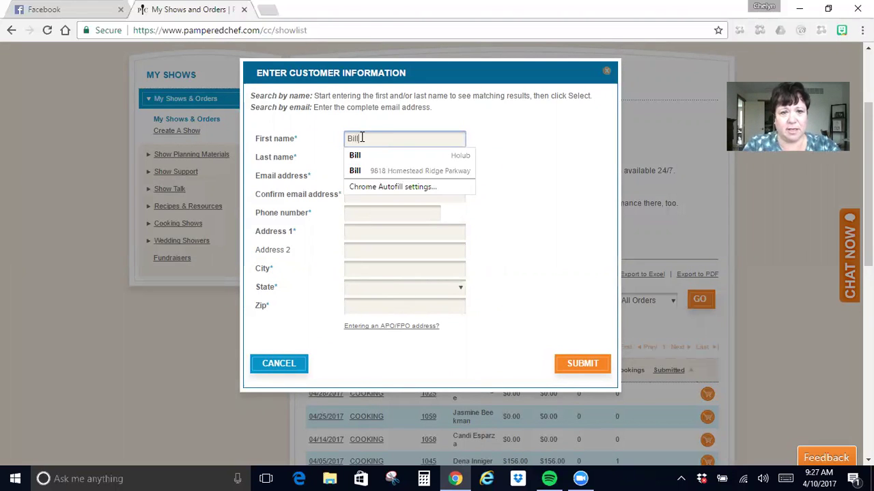
key("Tab")
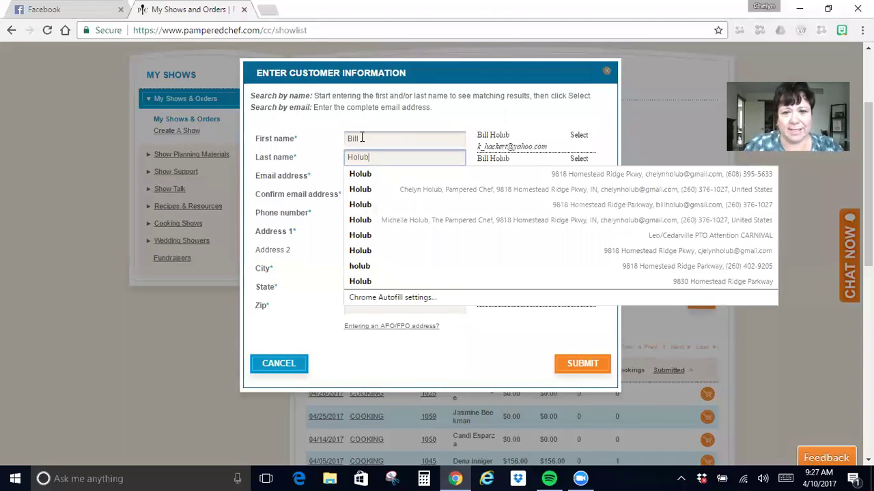
left_click(367, 175)
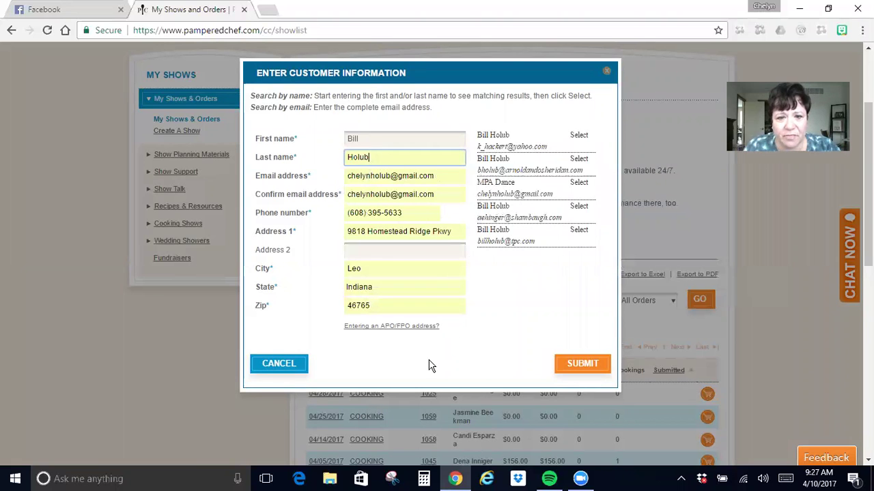
Submit the details, choose the matching existing customer record, and confirm the order for them.
left_click(596, 368)
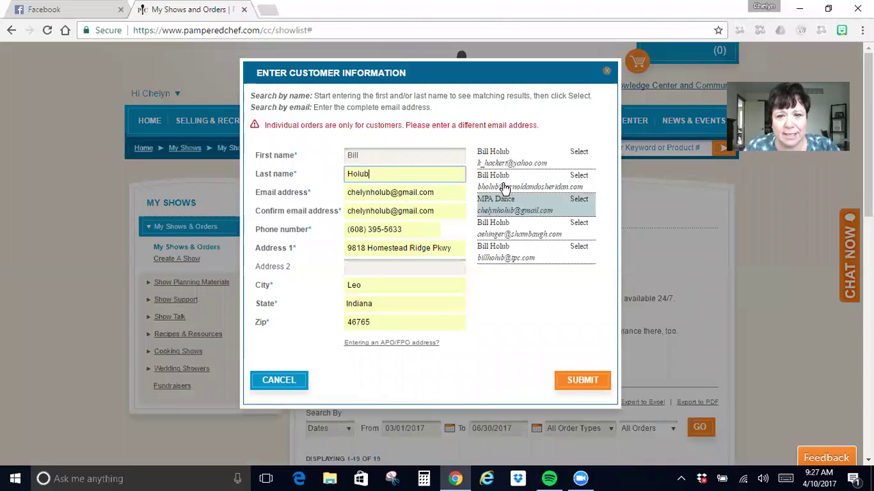
left_click(518, 181)
left_click(576, 377)
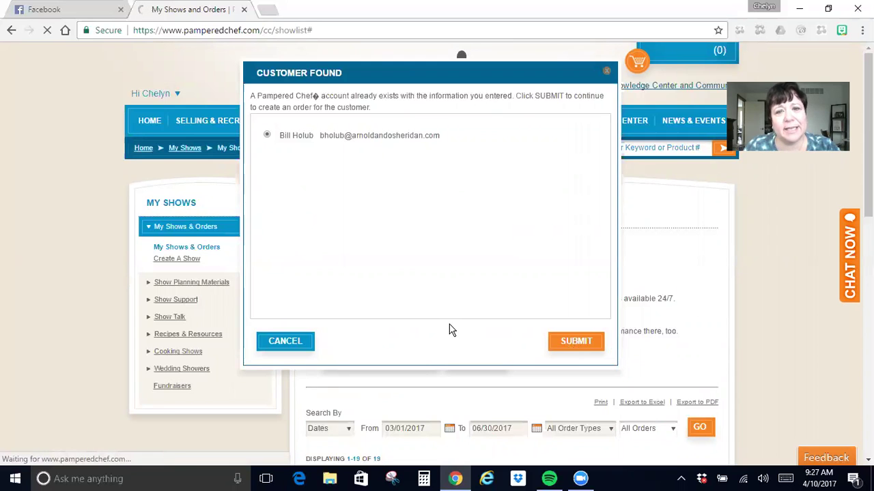
left_click(575, 342)
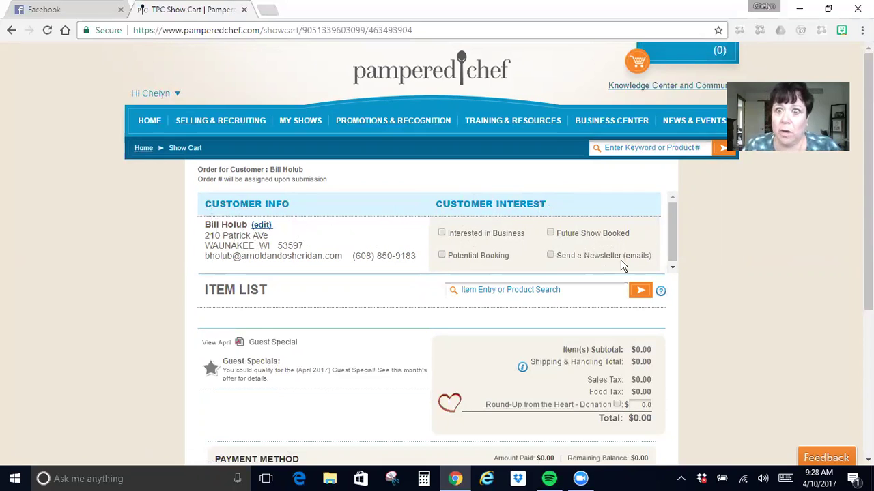
Tick the Send e-Newsletter (emails) interest option for the customer.
left_click(551, 256)
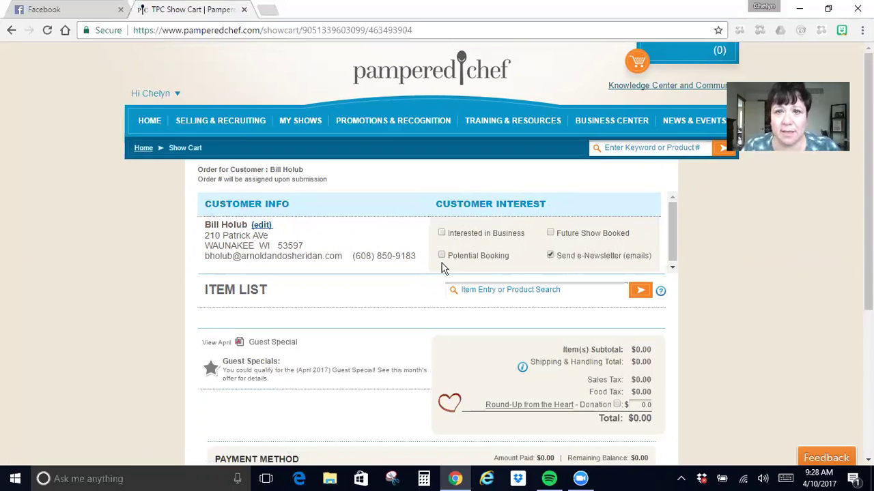
Add one Mix 'N Chop (item 2583, $12.00) to the cart, bringing the total to $20.31.
scroll(443, 267, "down", 1)
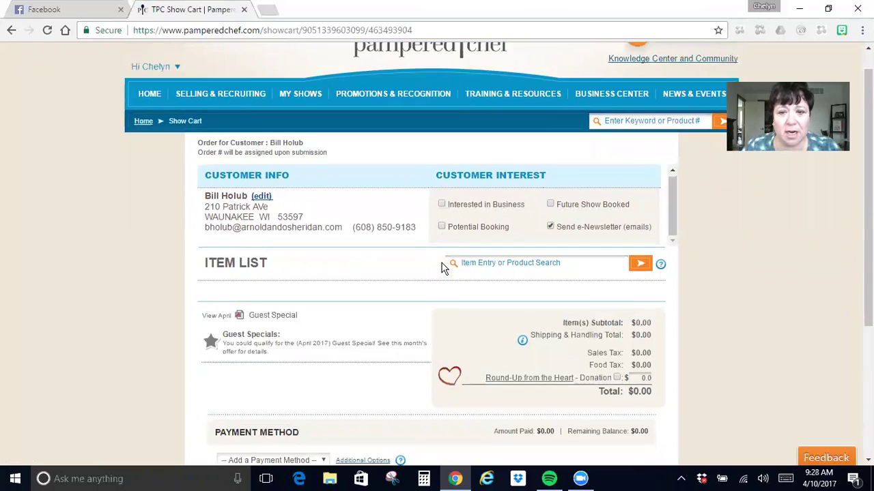
left_click(497, 226)
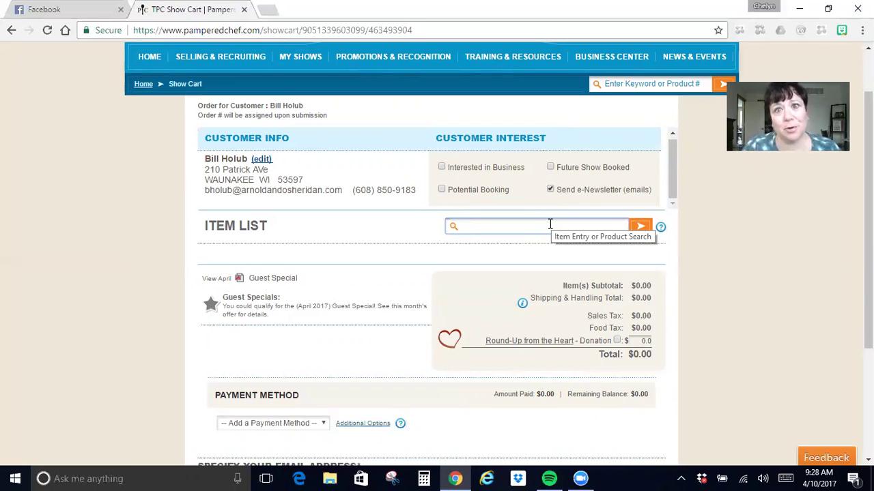
type("mix")
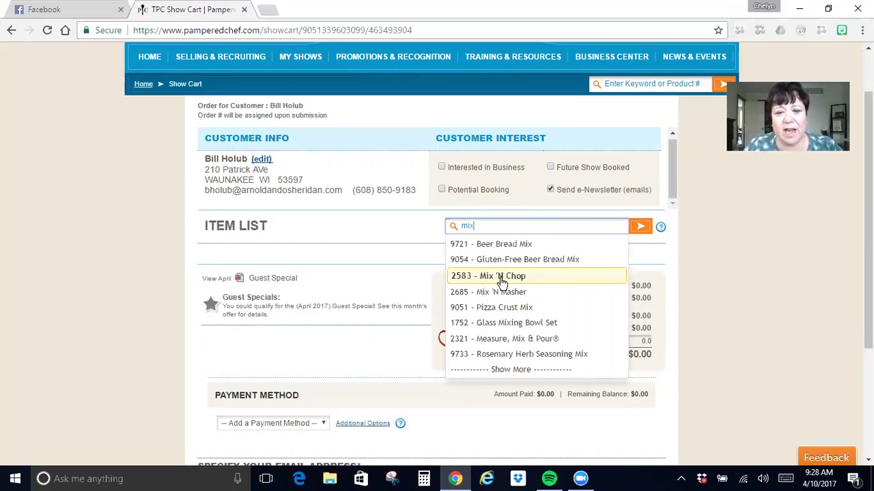
left_click(501, 276)
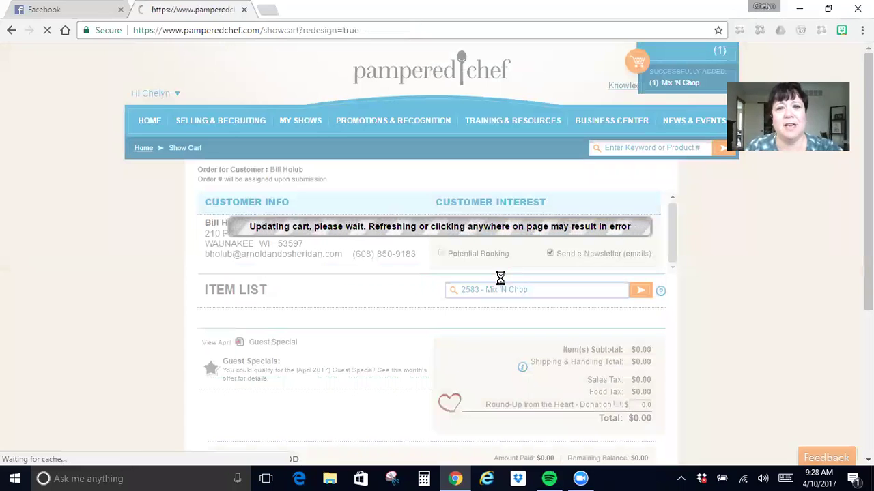
scroll(499, 312, "down", 2)
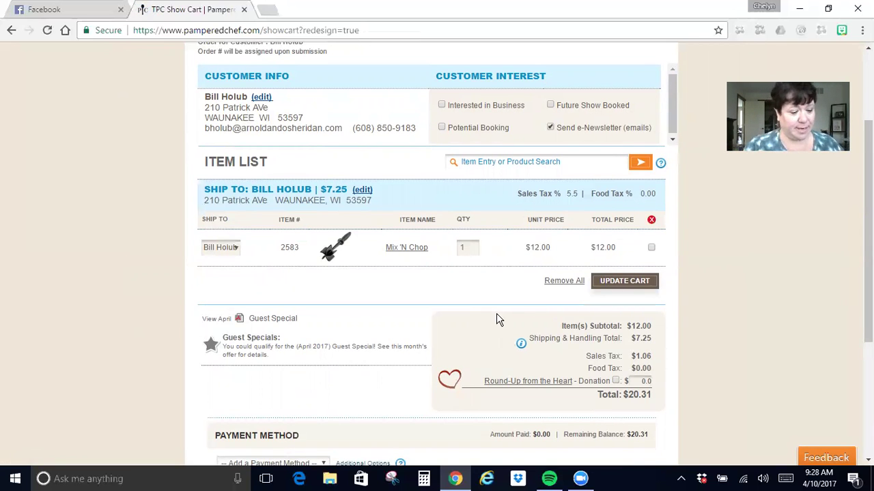
Add items 2277, 2278 and 2412 to the cart by number, raising the total to $140.05.
left_click(506, 161)
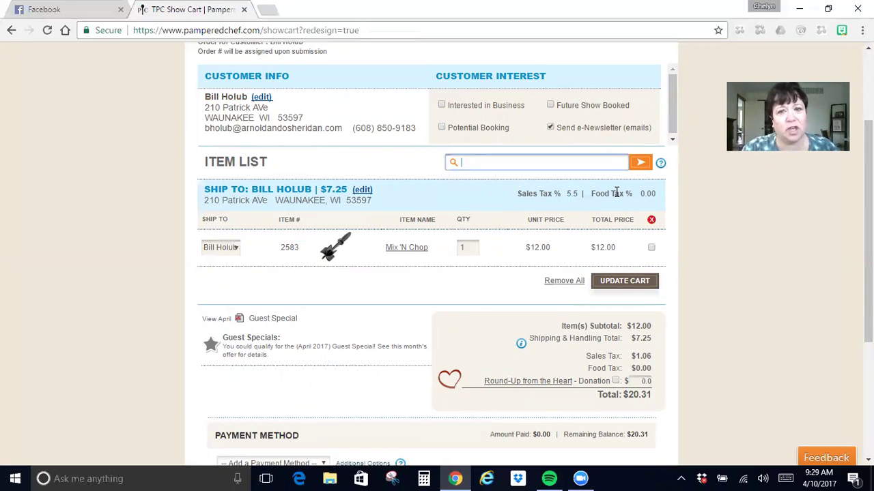
type("2277")
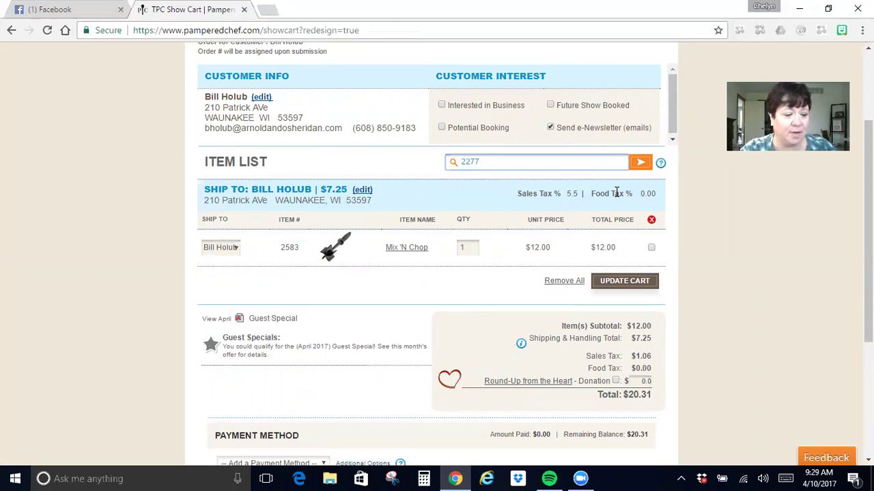
type("2278")
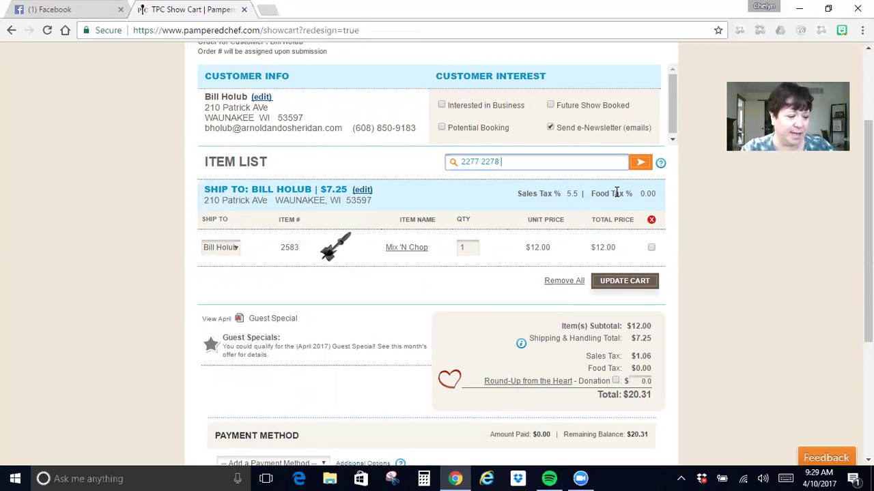
type(" 2412")
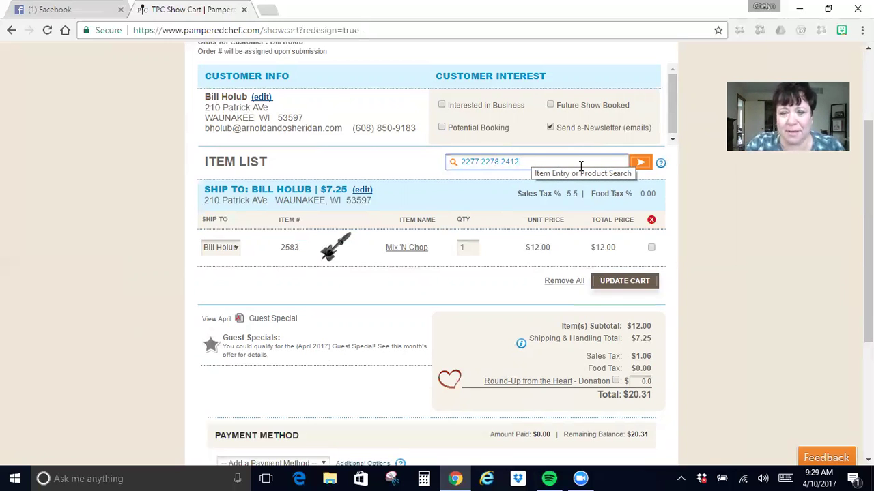
key("Return")
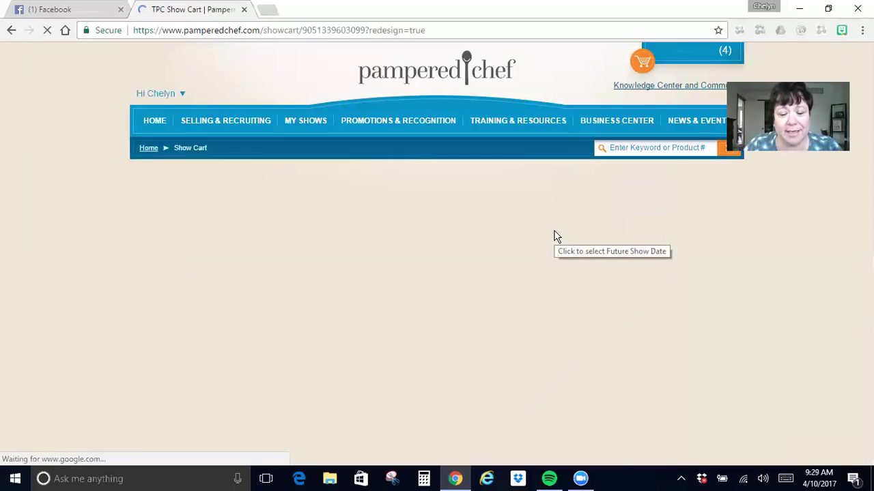
scroll(554, 236, "down", 3)
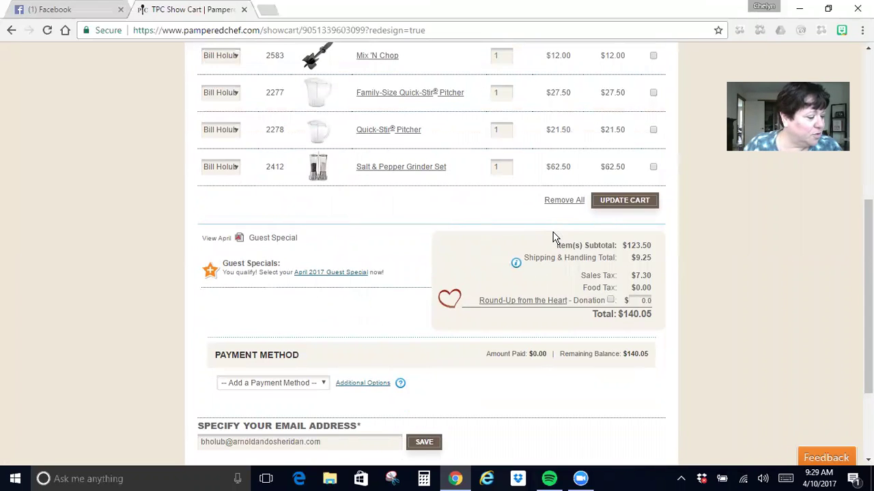
scroll(497, 238, "up", 3)
left_click(498, 162)
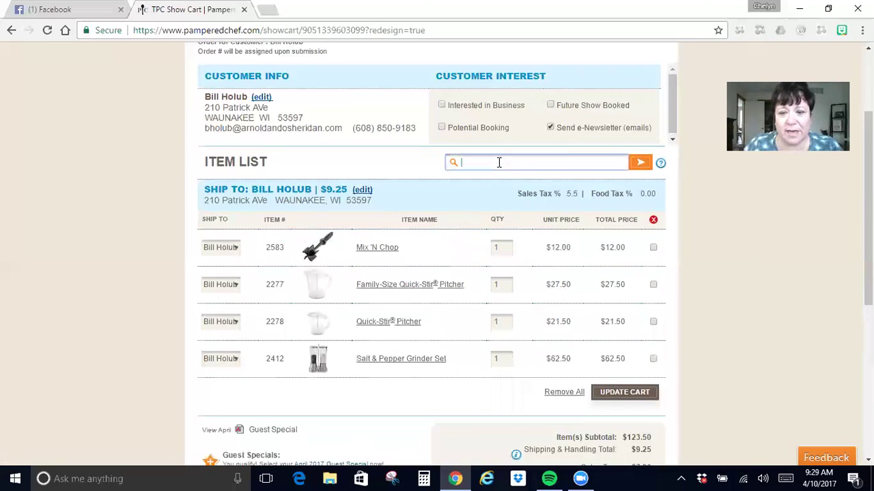
Search for products under $30, scroll the results, then close them.
type("<$30")
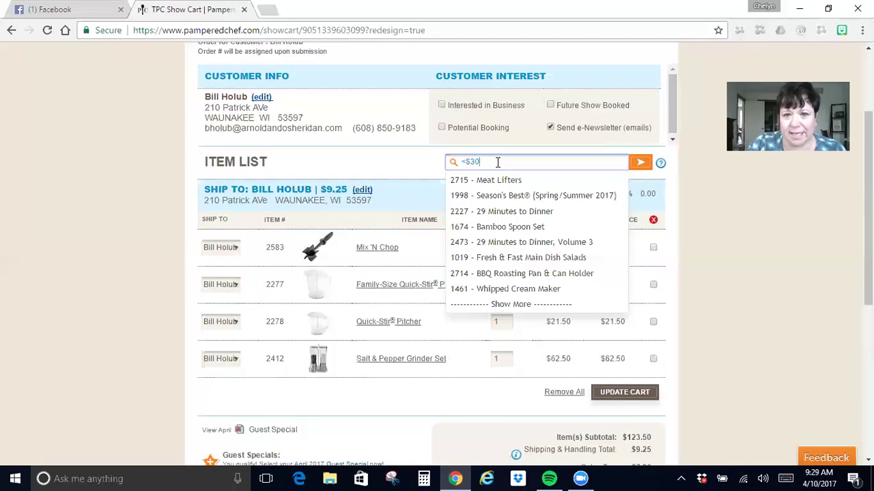
key("Return")
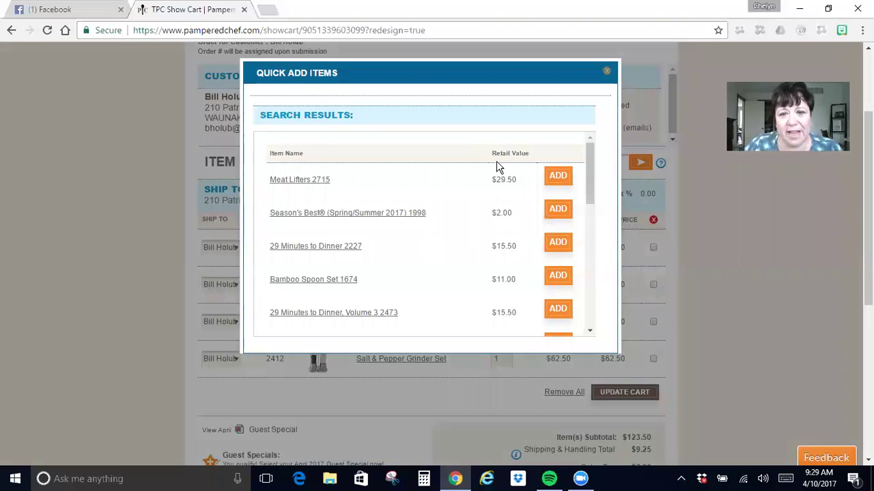
scroll(493, 197, "down", 10)
scroll(492, 193, "down", 4)
scroll(492, 193, "up", 6)
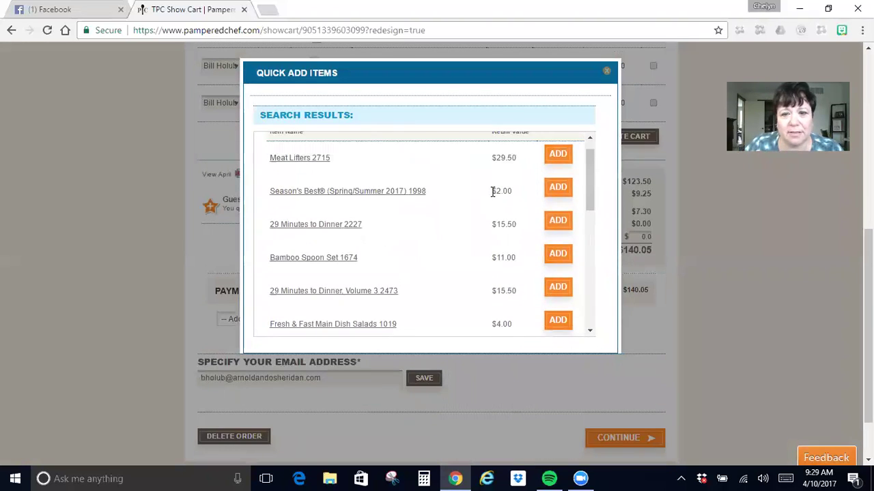
scroll(493, 192, "up", 3)
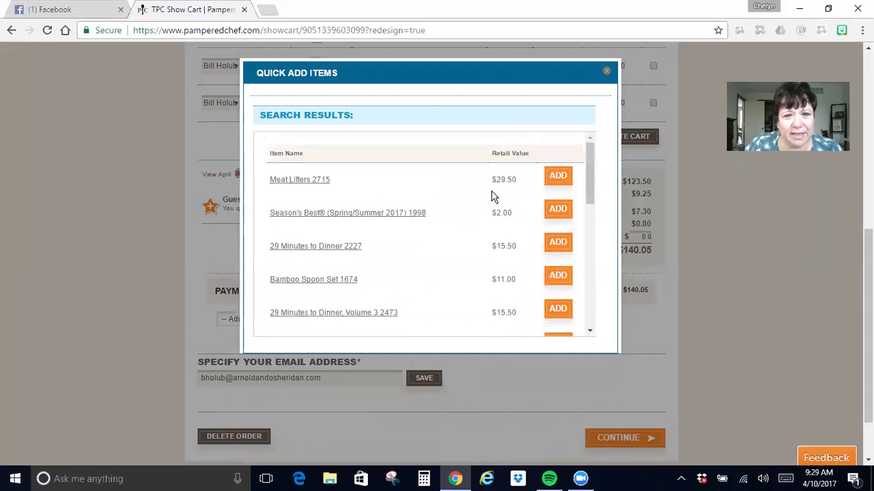
scroll(494, 196, "down", 2)
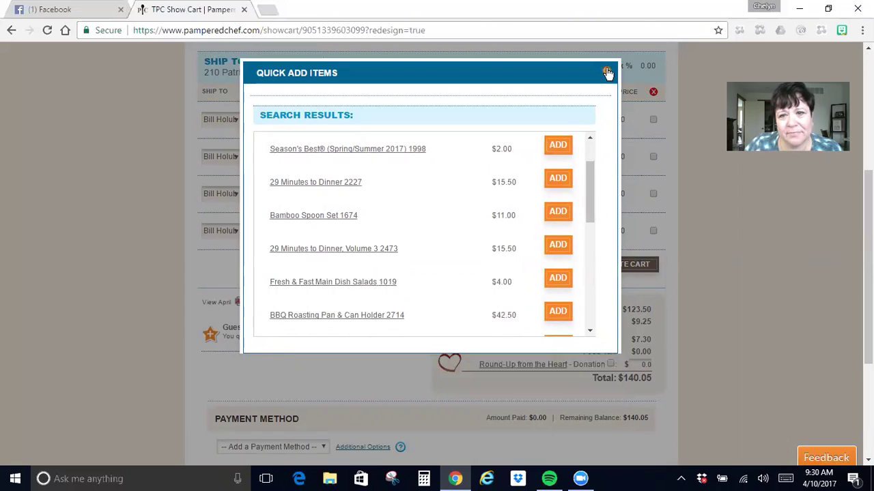
left_click(607, 73)
scroll(531, 151, "up", 2)
Search for products under $20 and scroll through the Quick Add Items list.
left_click(521, 162)
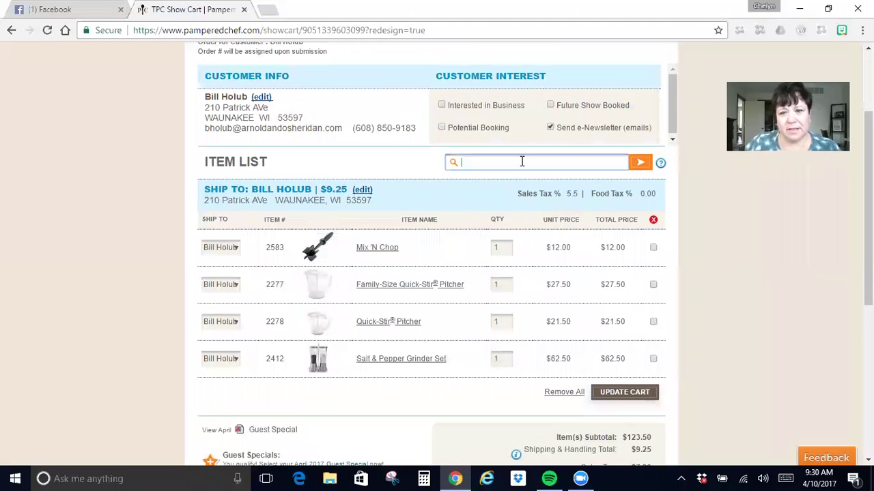
type("<$")
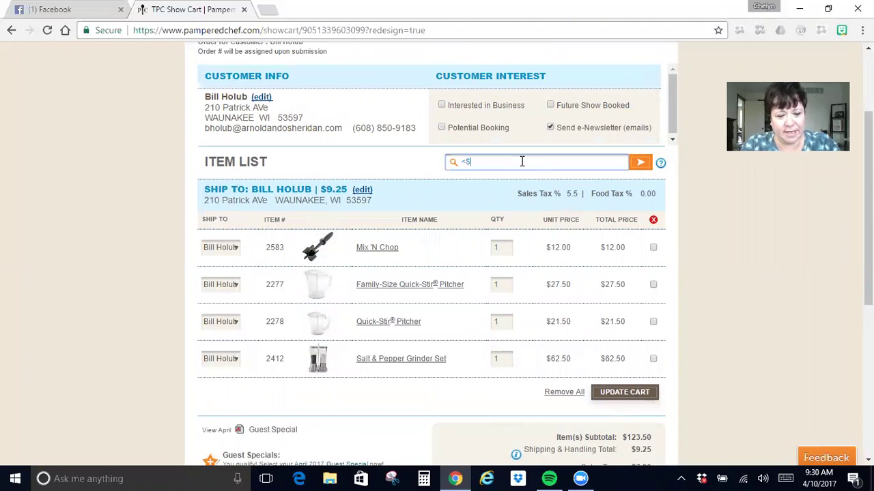
type("20")
key("BackSpace")
key("BackSpace")
key("BackSpace")
type("20")
key("Return")
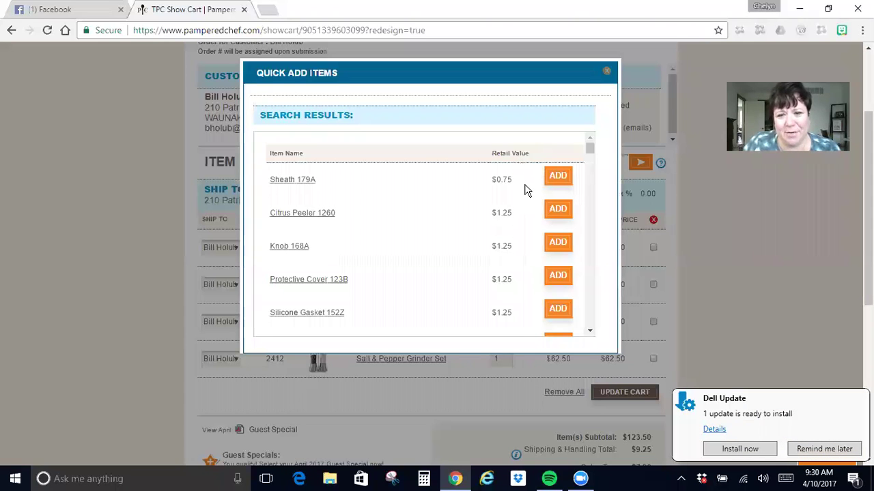
scroll(525, 189, "down", 3)
scroll(525, 190, "down", 7)
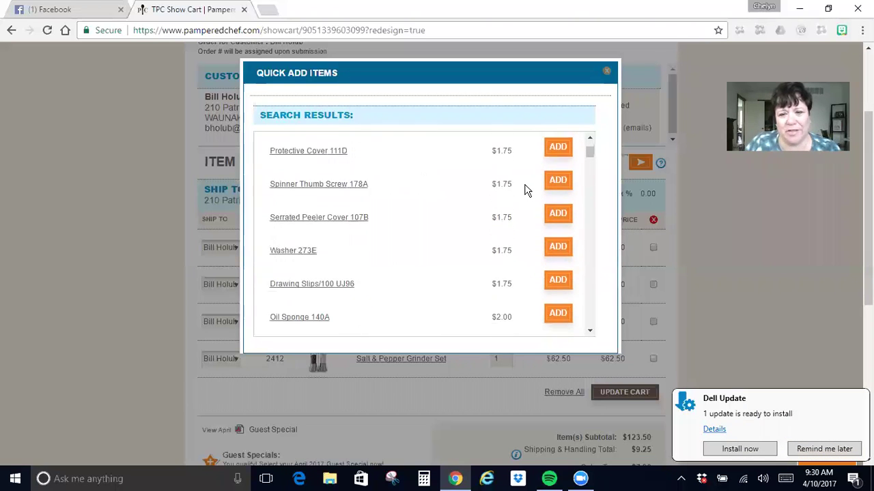
scroll(526, 190, "down", 8)
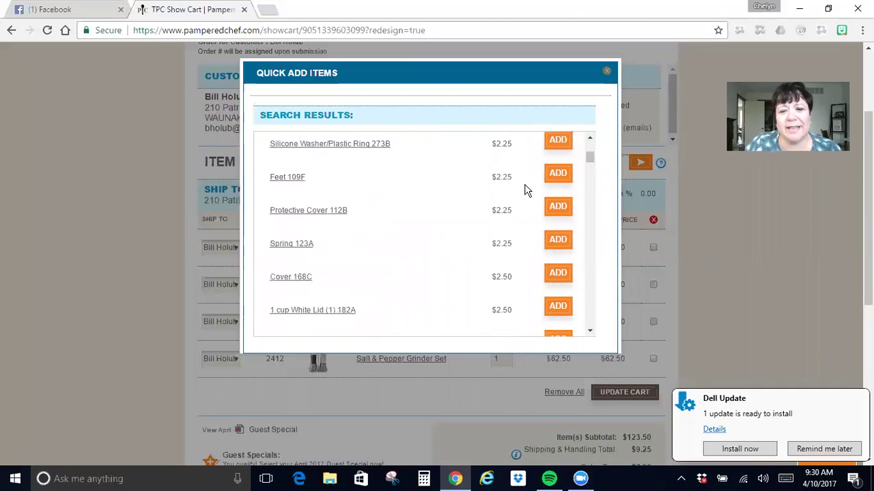
scroll(525, 190, "down", 8)
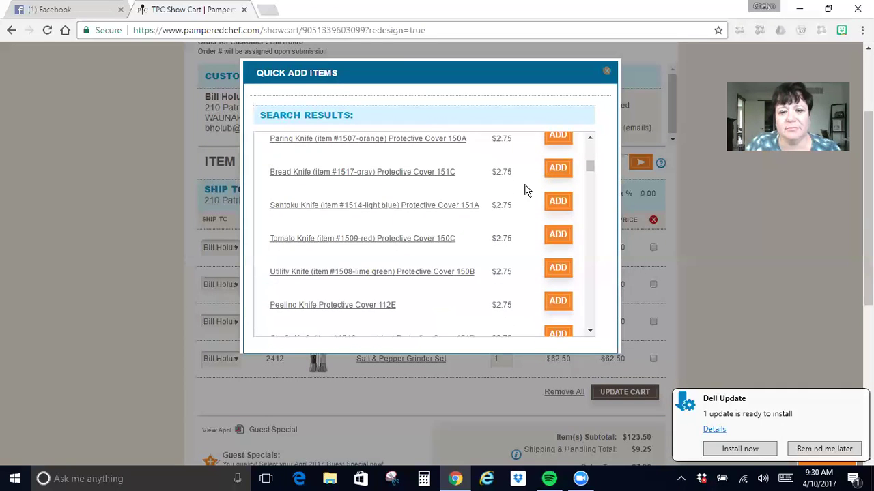
scroll(525, 189, "down", 2)
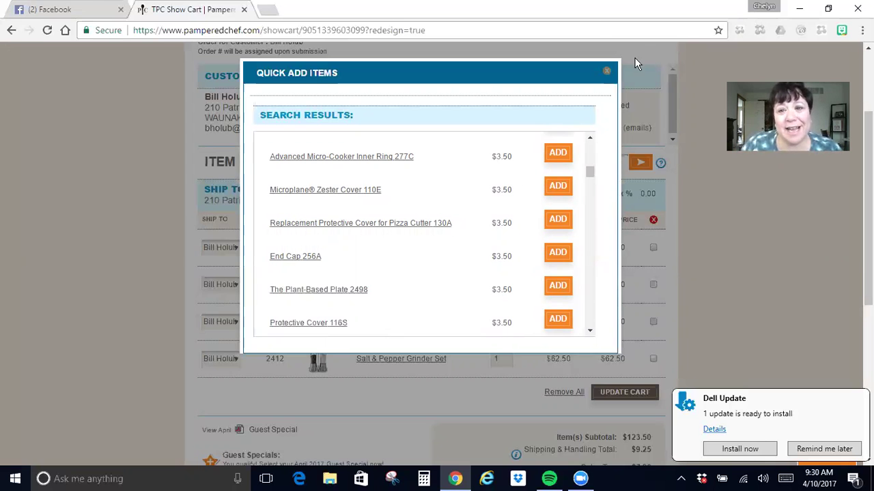
Close Quick Add Items, review the $140.05 cart, and open the April 2017 Guest Special.
left_click(606, 73)
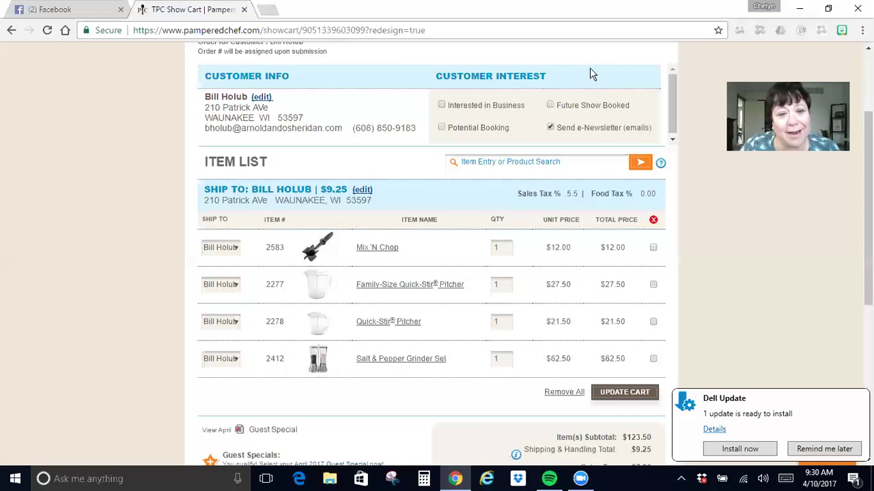
scroll(484, 250, "down", 3)
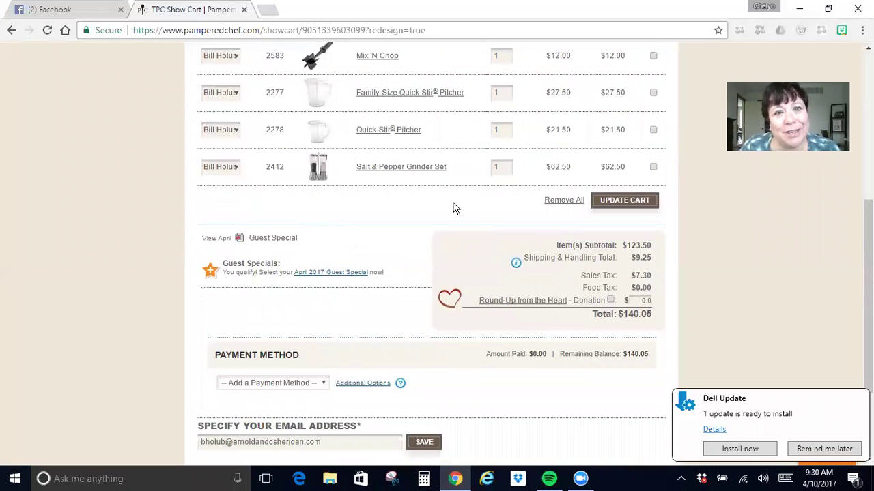
scroll(433, 172, "up", 3)
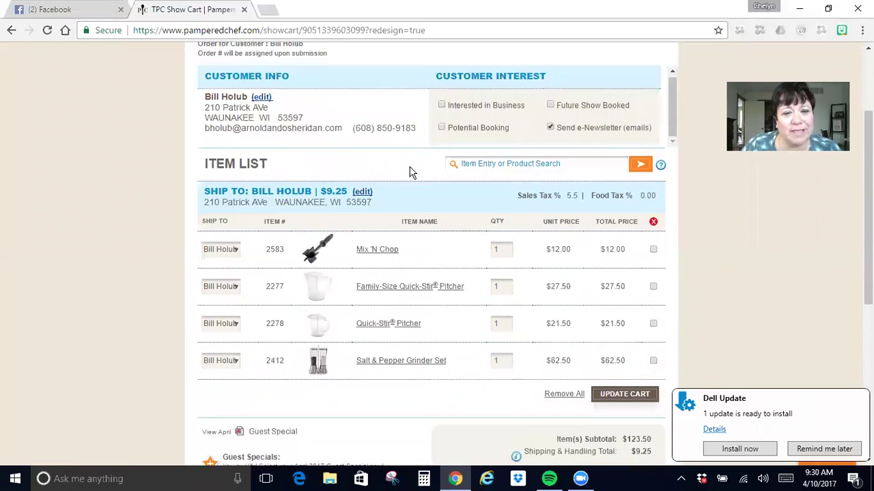
scroll(409, 172, "down", 1)
scroll(410, 173, "down", 1)
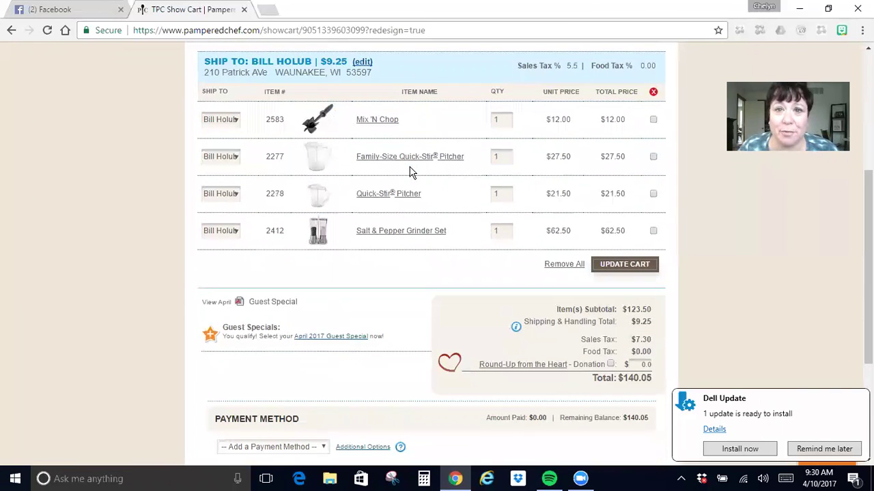
left_click(334, 337)
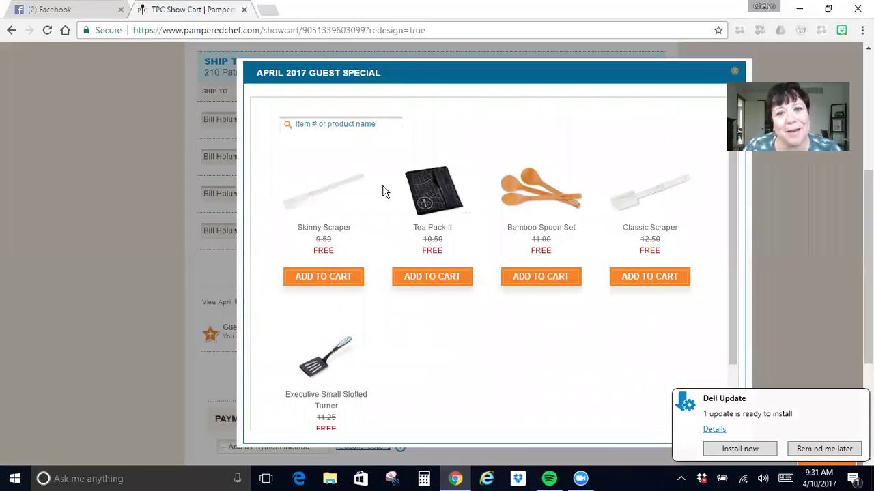
key("ctrl+a")
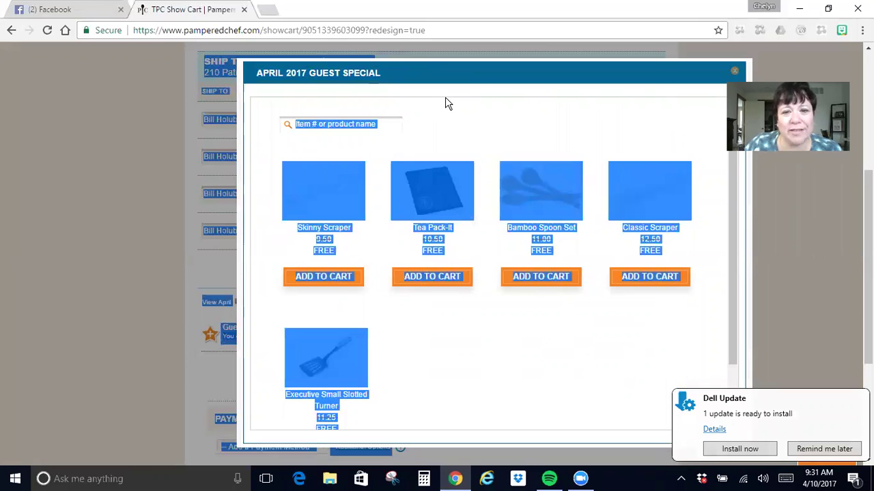
left_click(502, 381)
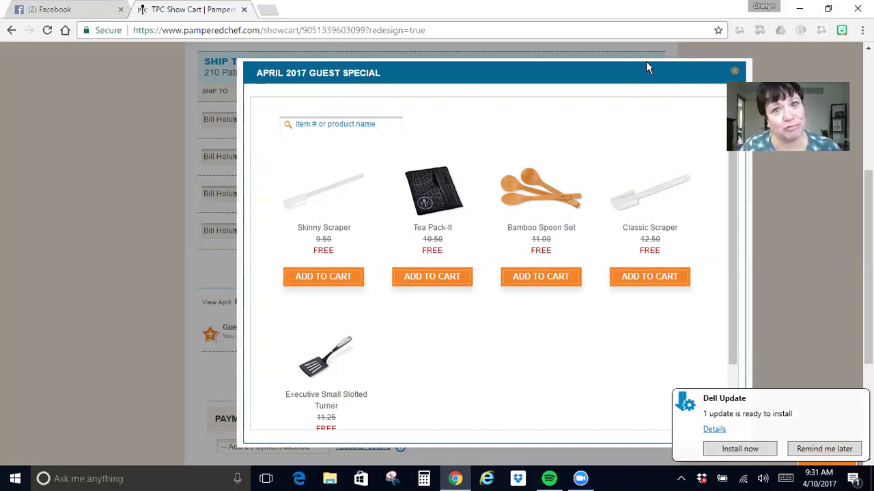
left_click(734, 71)
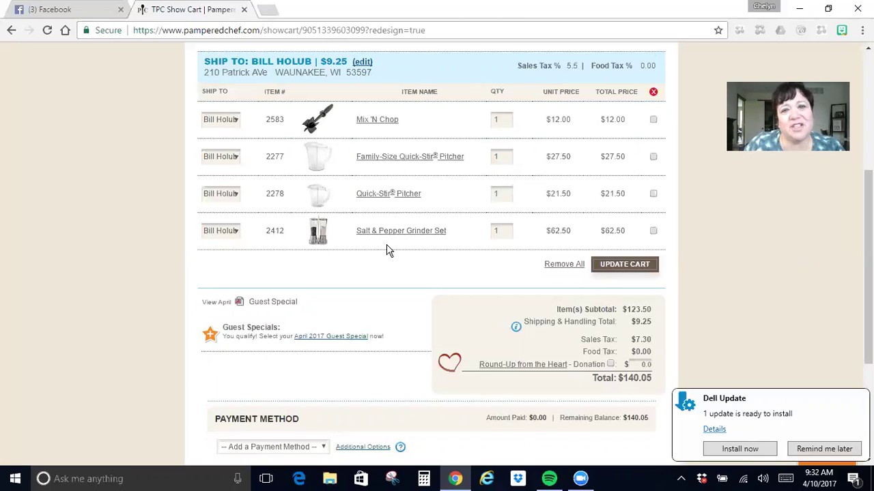
Add a Cash (CA) payment of $60.00 to the guest order, leaving $80.05 remaining.
scroll(386, 250, "up", 2)
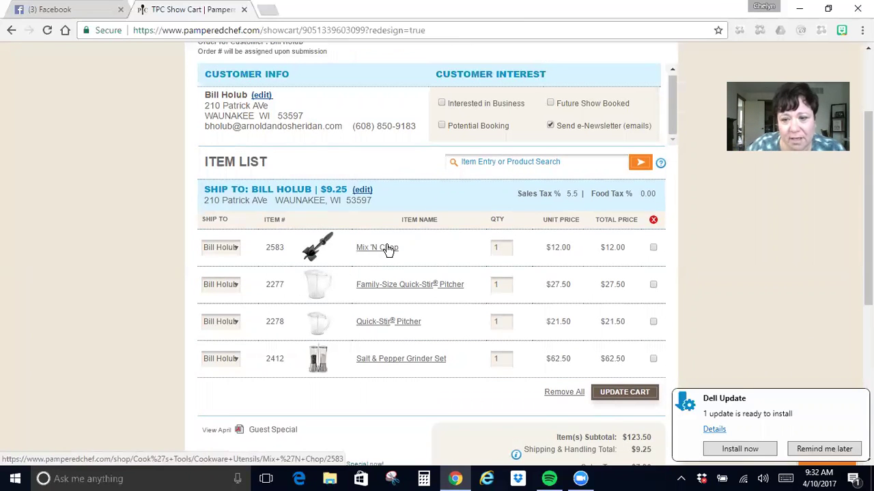
scroll(391, 265, "down", 5)
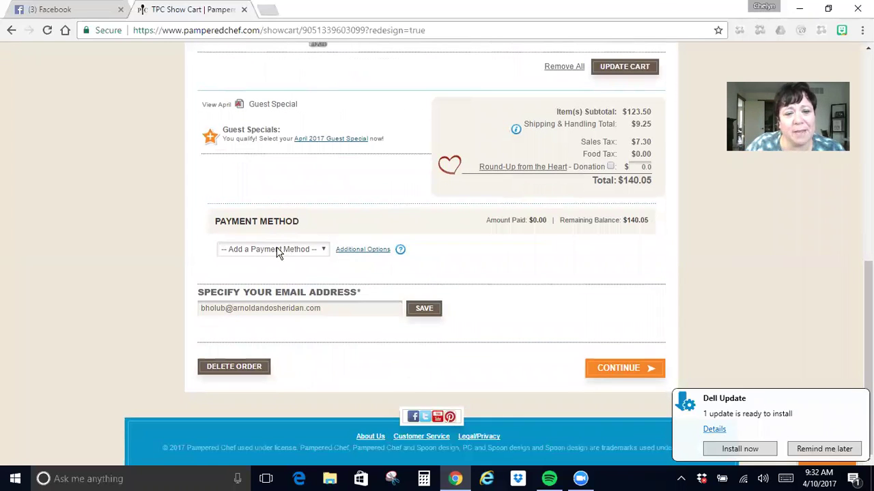
left_click(312, 252)
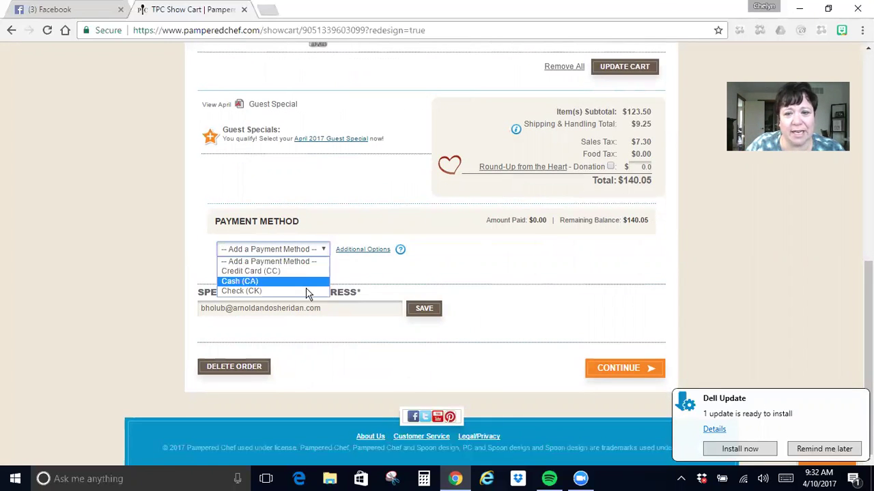
left_click(301, 282)
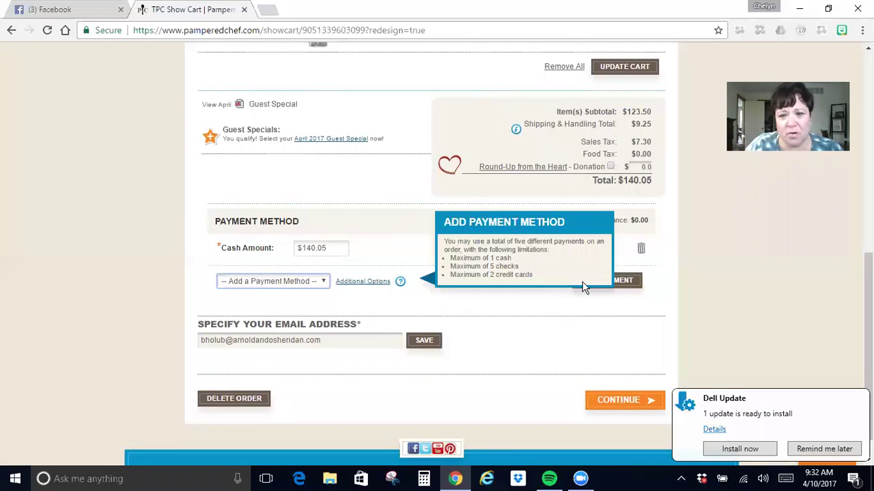
left_click(278, 287)
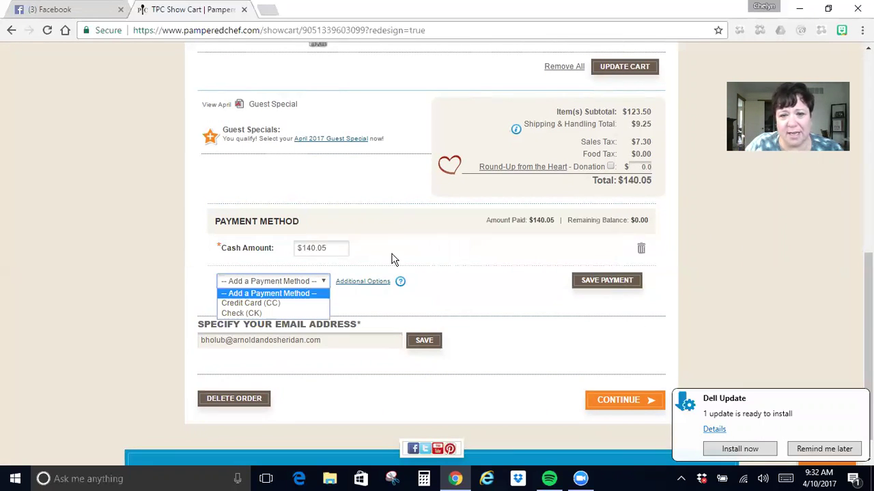
left_click(247, 255)
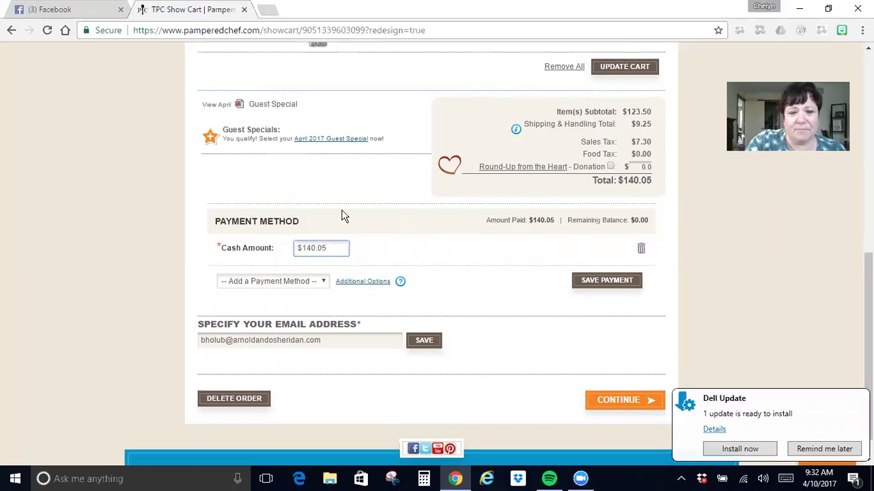
key("BackSpace")
key("BackSpace")
key("BackSpace")
key("BackSpace")
key("BackSpace")
key("BackSpace")
type("60.00")
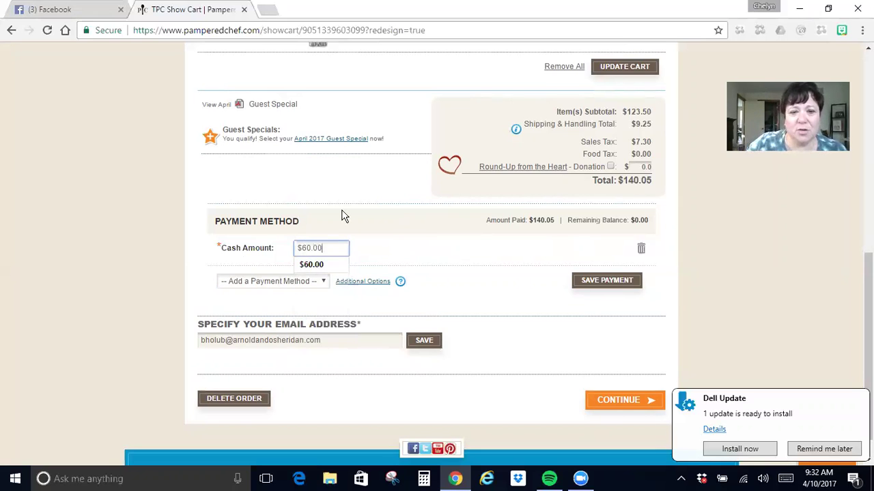
left_click(618, 285)
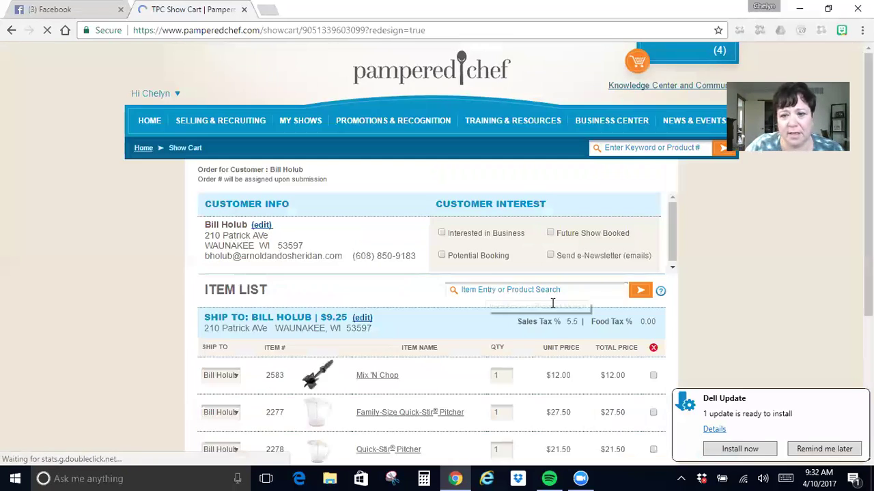
scroll(573, 322, "down", 6)
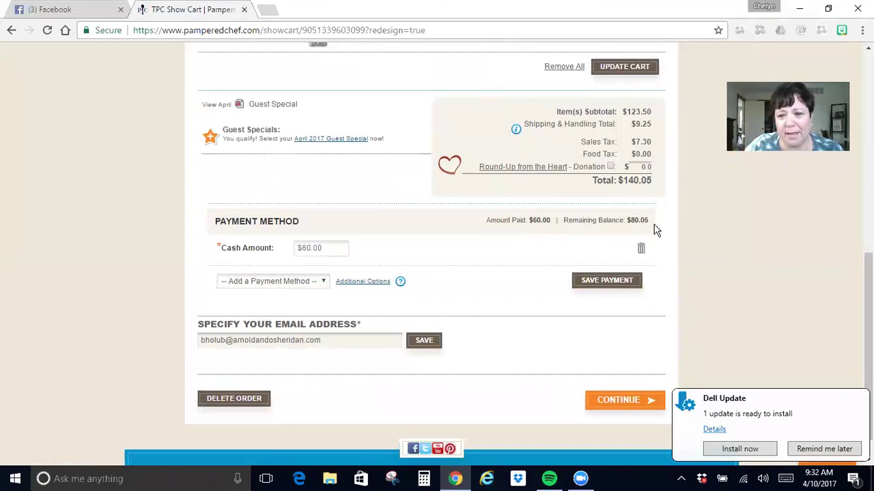
left_click(313, 281)
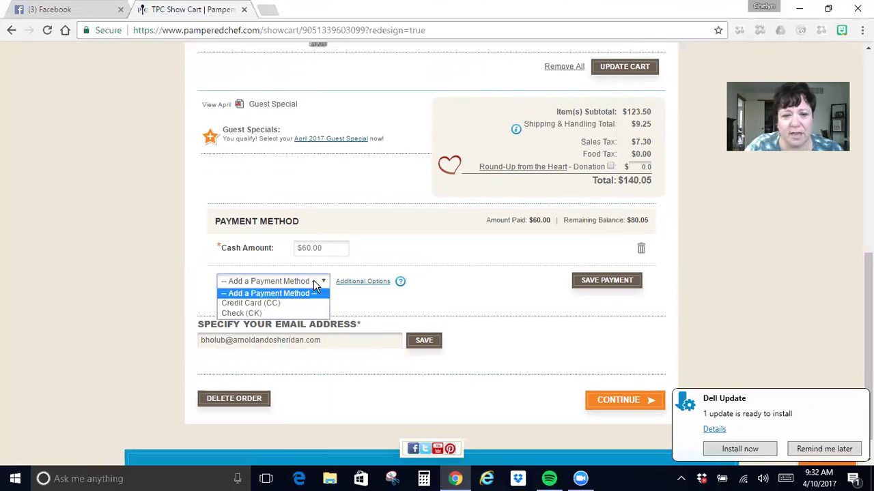
Add a Credit Card (CC) payment for the remaining $80.05 and review the card form.
left_click(302, 303)
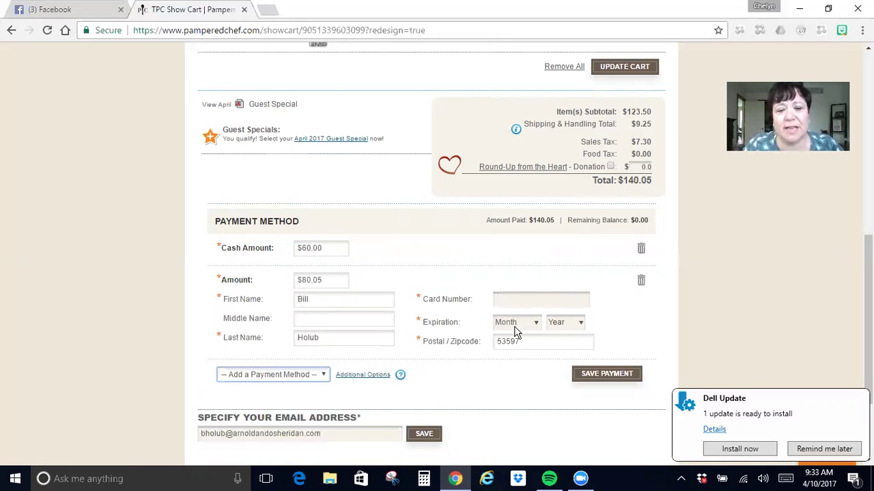
scroll(515, 331, "down", 2)
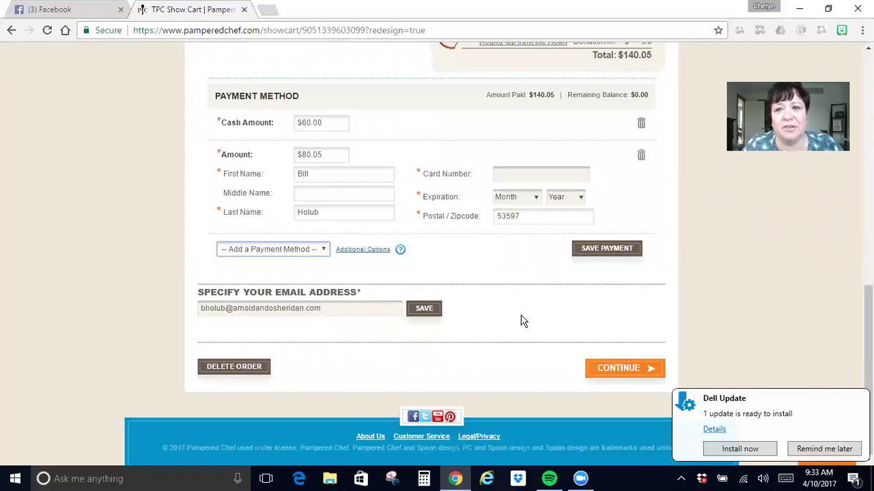
scroll(522, 321, "up", 6)
scroll(522, 321, "up", 3)
scroll(522, 321, "down", 1)
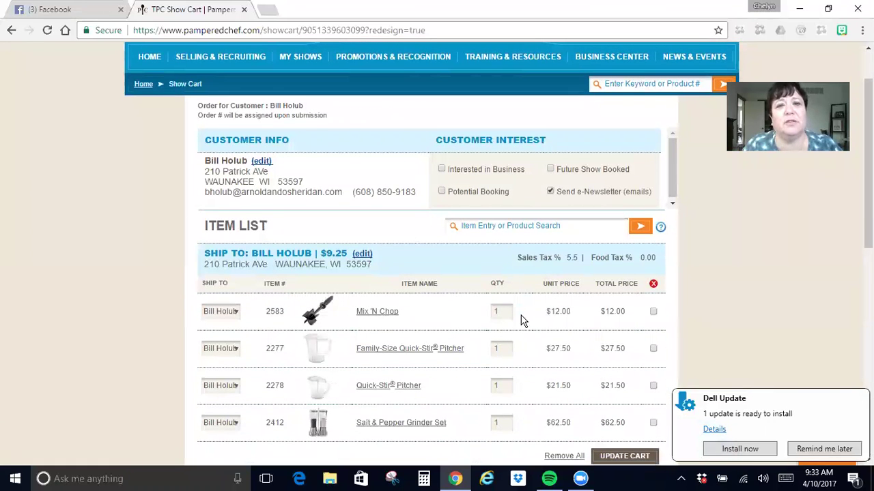
mouse_move(295, 60)
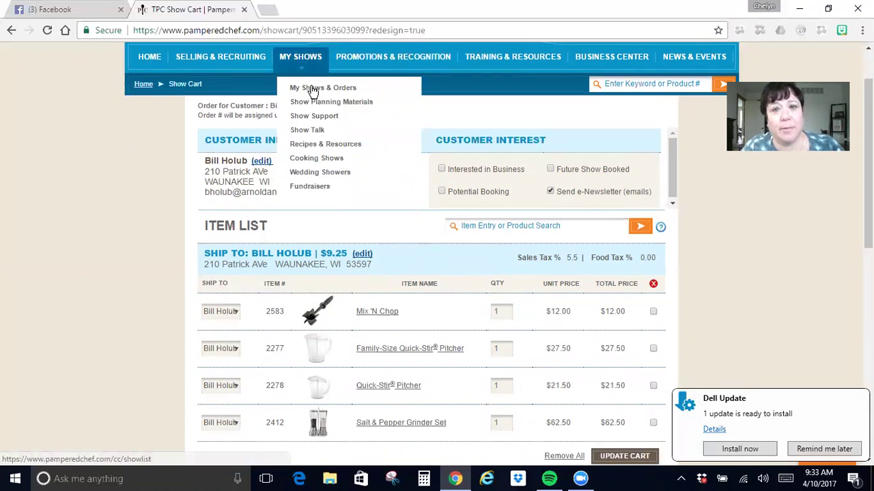
Go to My Shows & Orders and scroll to the shows table listing 1057 and 1054.
left_click(312, 89)
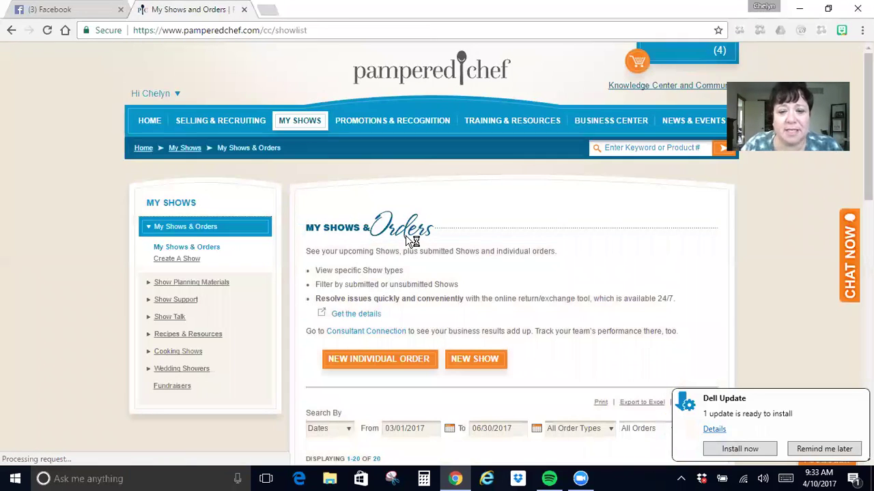
scroll(409, 240, "down", 5)
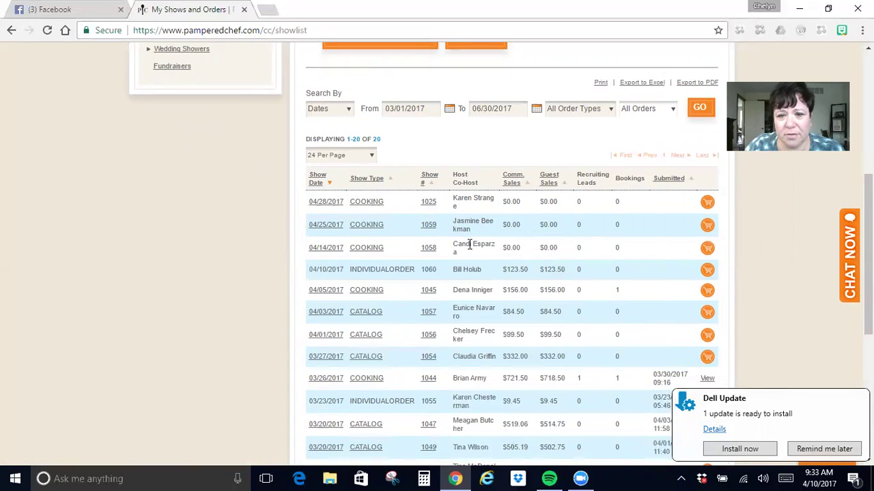
scroll(474, 267, "down", 1)
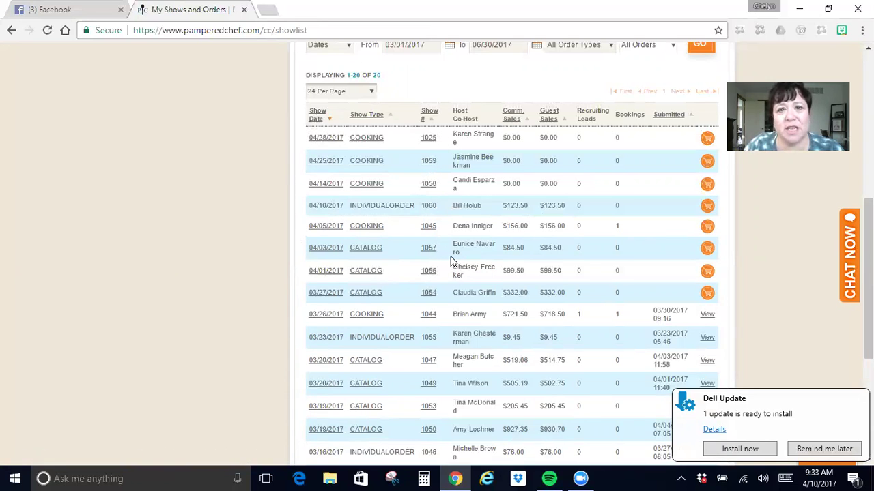
Open show 1057's details and scroll through the Show Info form.
left_click(430, 251)
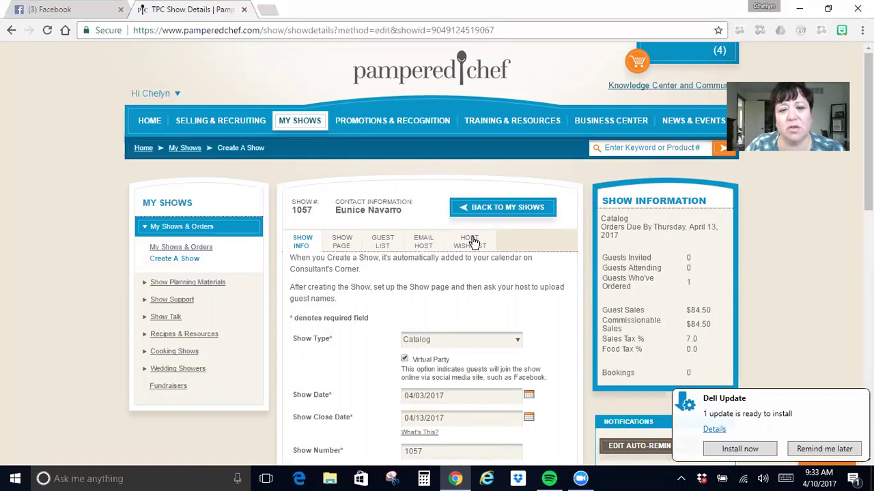
scroll(460, 271, "down", 8)
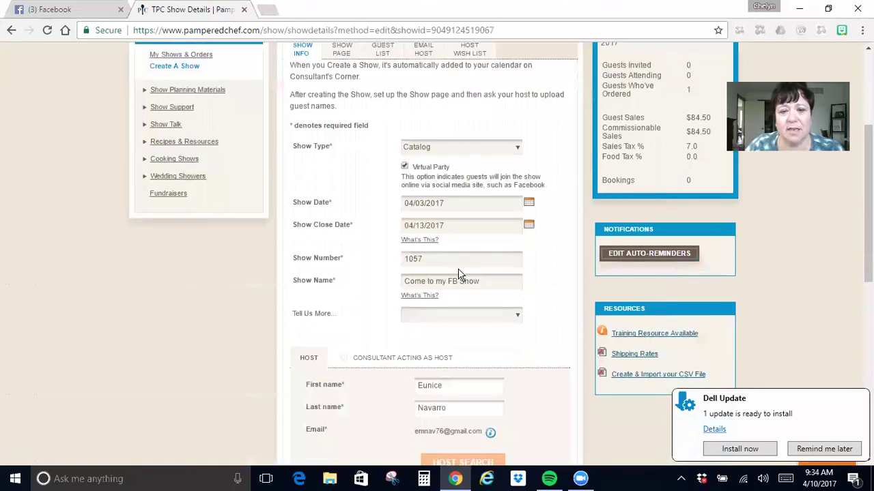
scroll(459, 270, "up", 6)
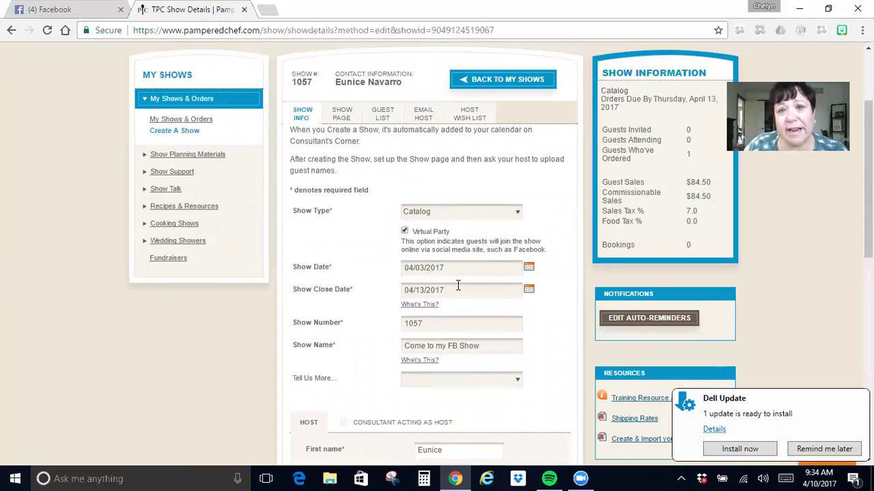
scroll(456, 285, "down", 1)
scroll(456, 285, "down", 2)
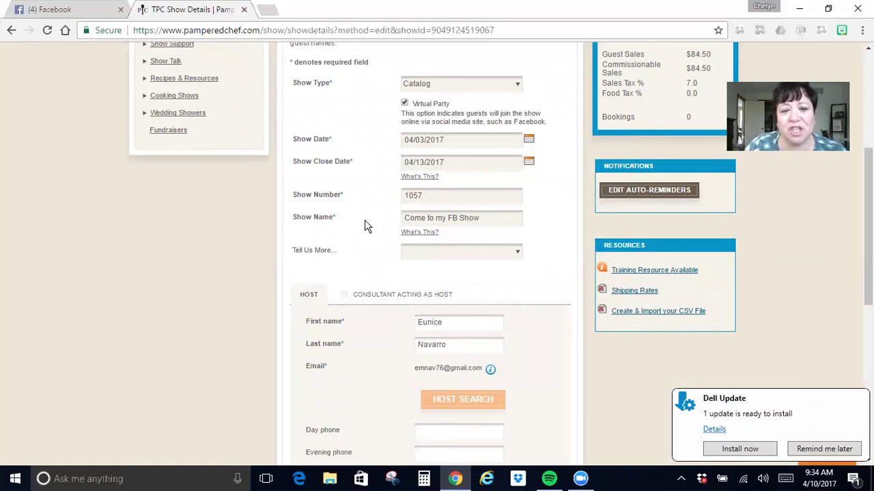
scroll(469, 218, "down", 1)
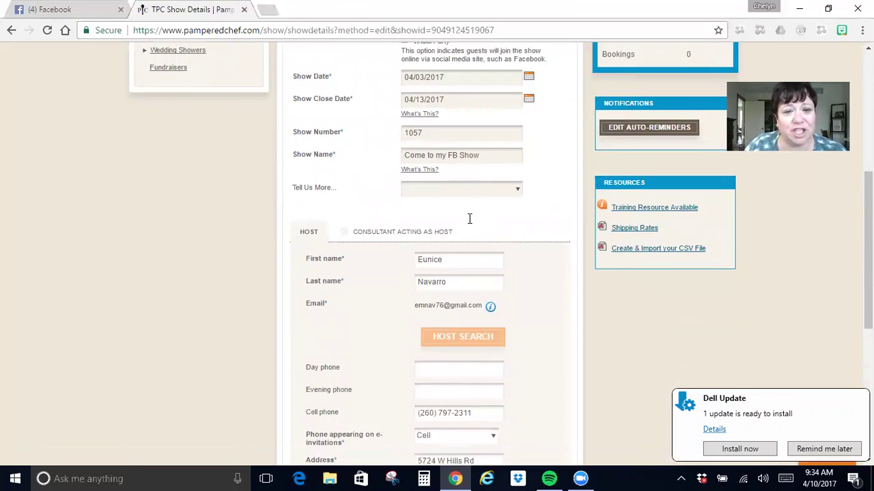
Check the Tell Us More, Show location and Ship-To options, keeping Host Address unchanged.
left_click(495, 193)
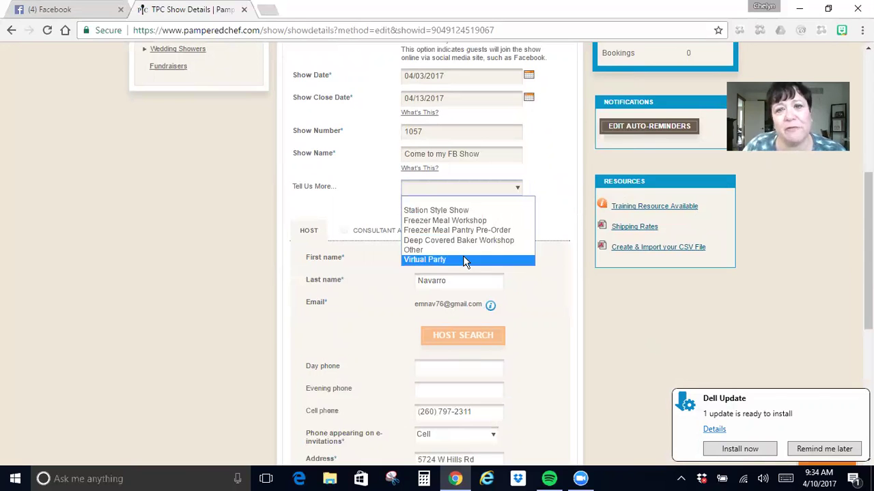
left_click(546, 298)
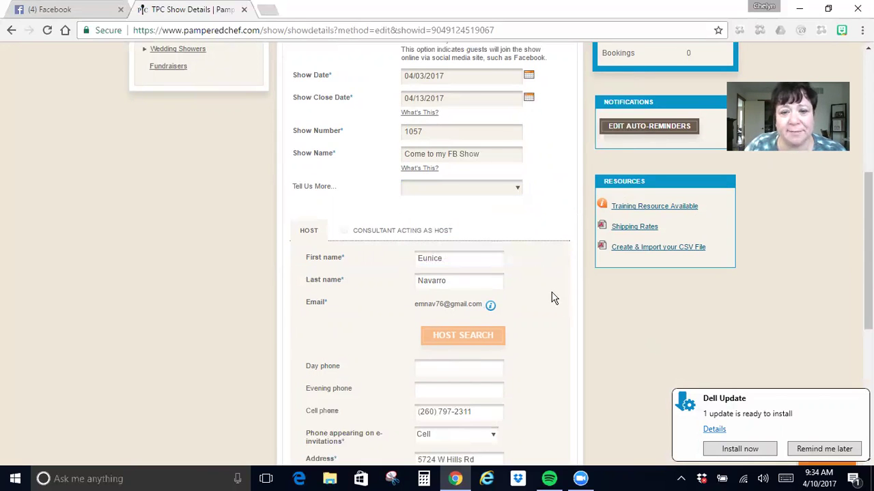
scroll(467, 316, "down", 3)
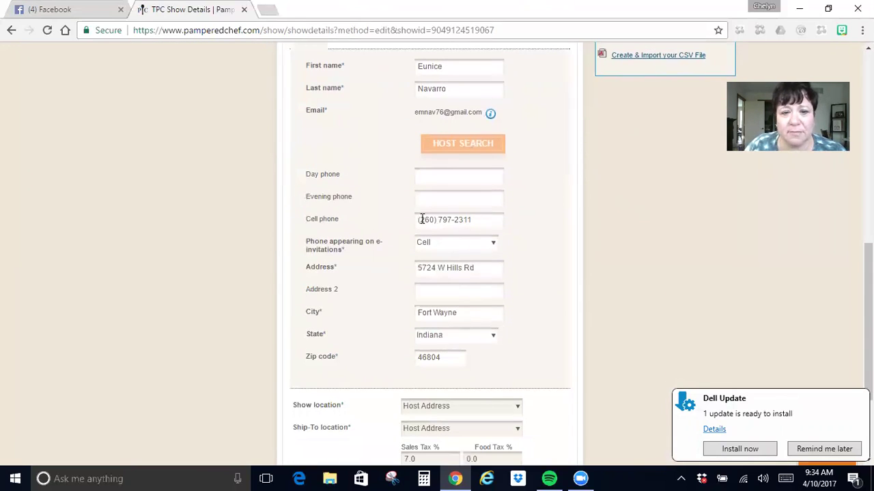
scroll(419, 355, "down", 2)
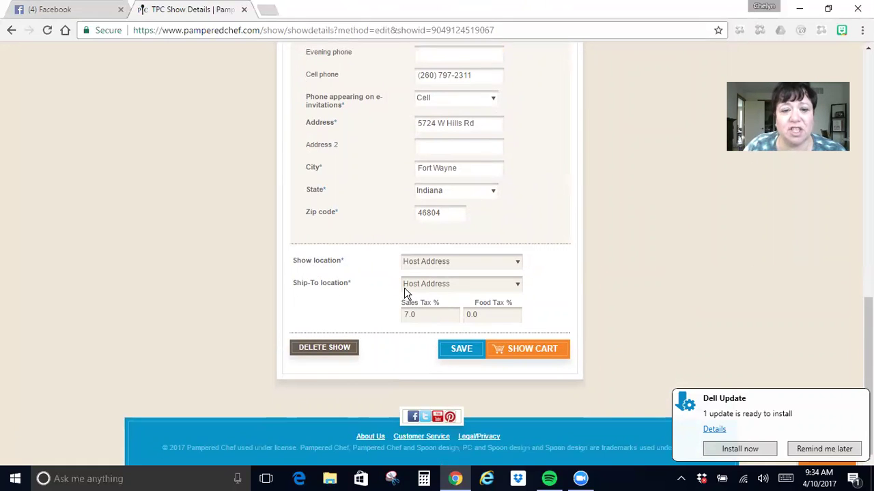
left_click(447, 262)
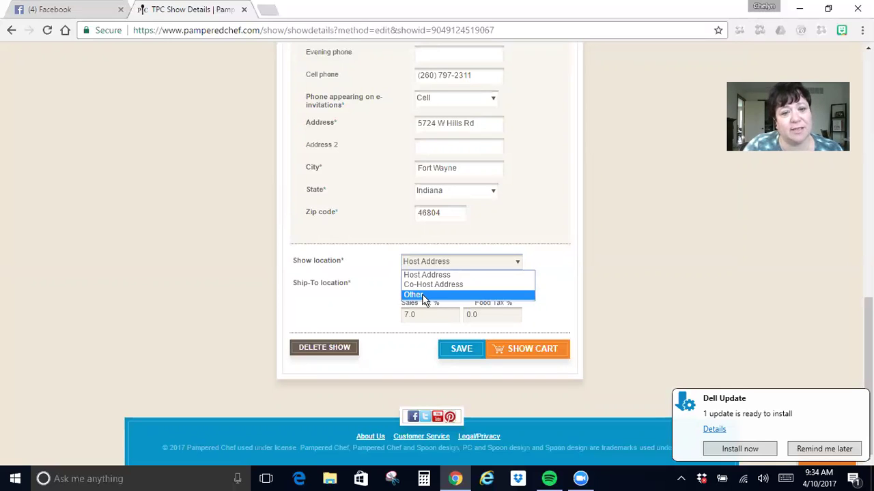
left_click(376, 279)
left_click(514, 287)
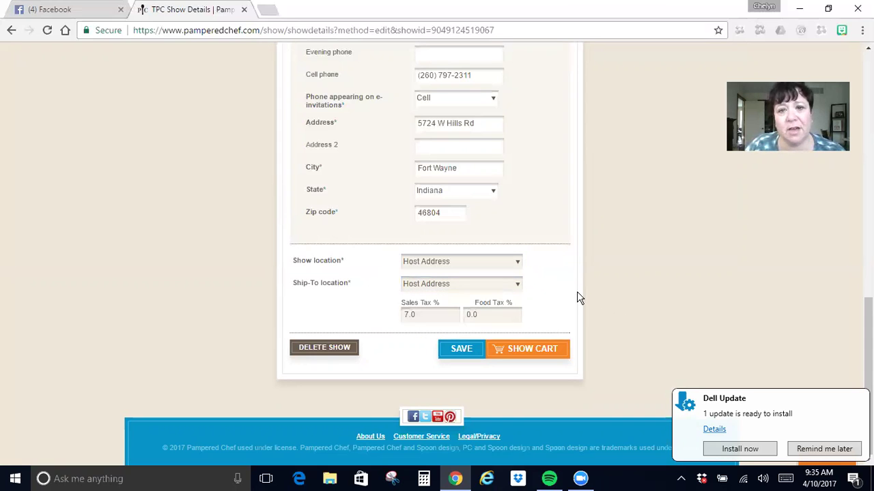
scroll(577, 294, "up", 10)
Open show 1057's page settings and preview three themes, leaving Catalog Show 1 selected.
left_click(338, 242)
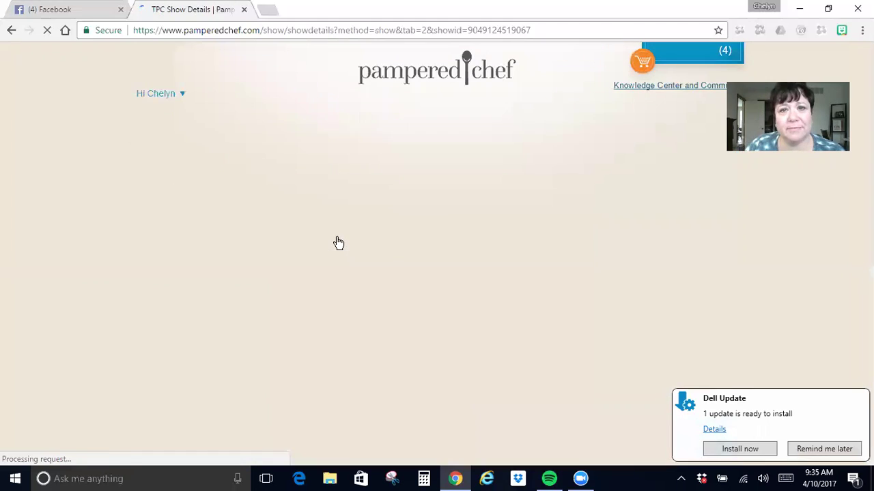
scroll(376, 263, "down", 1)
scroll(376, 266, "down", 3)
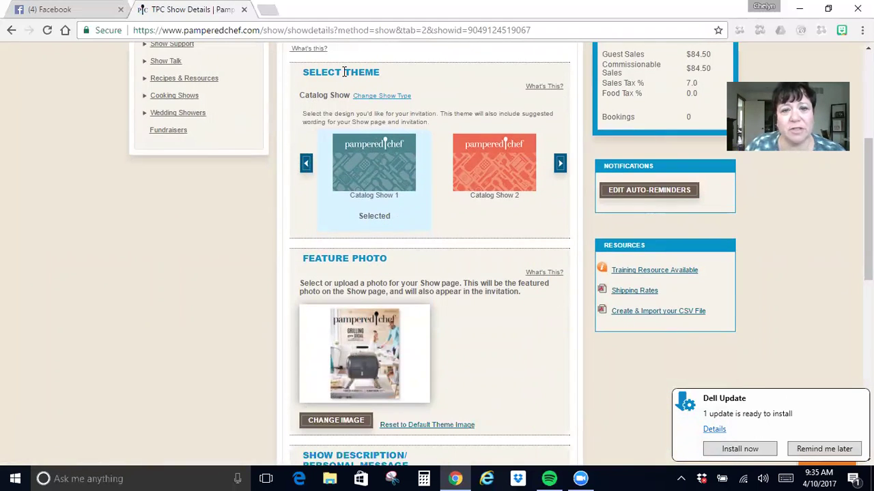
left_click(559, 164)
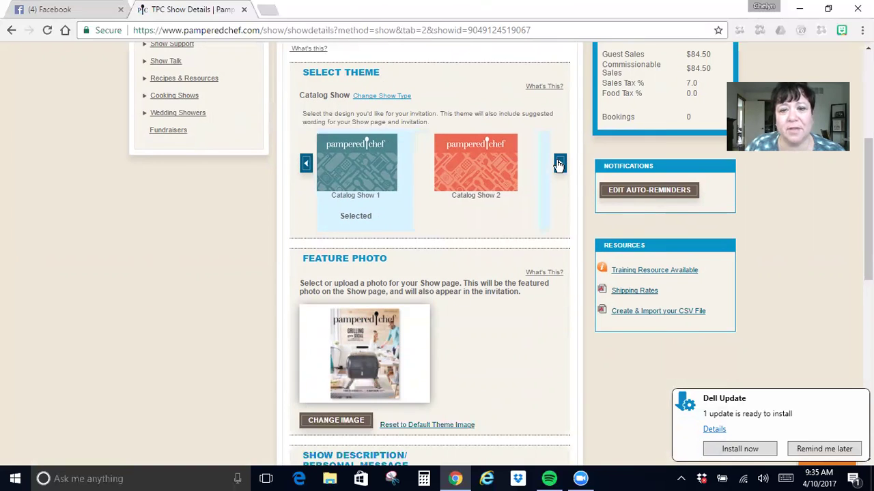
left_click(559, 163)
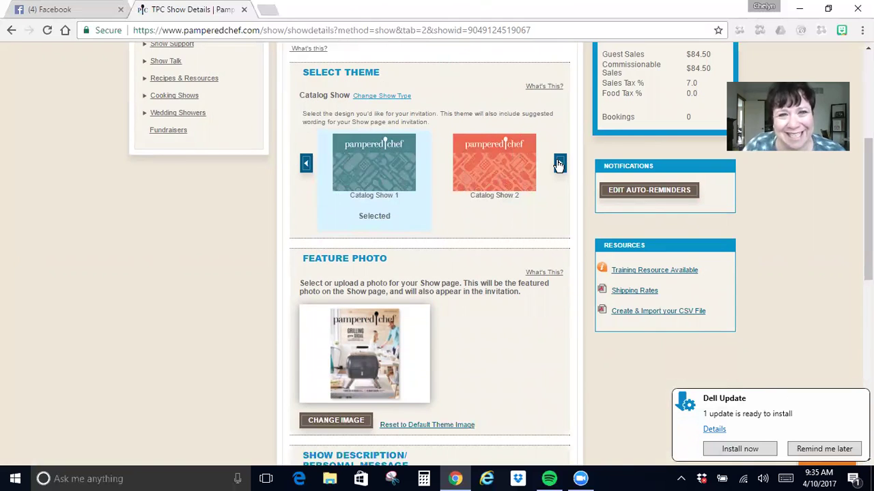
left_click(559, 164)
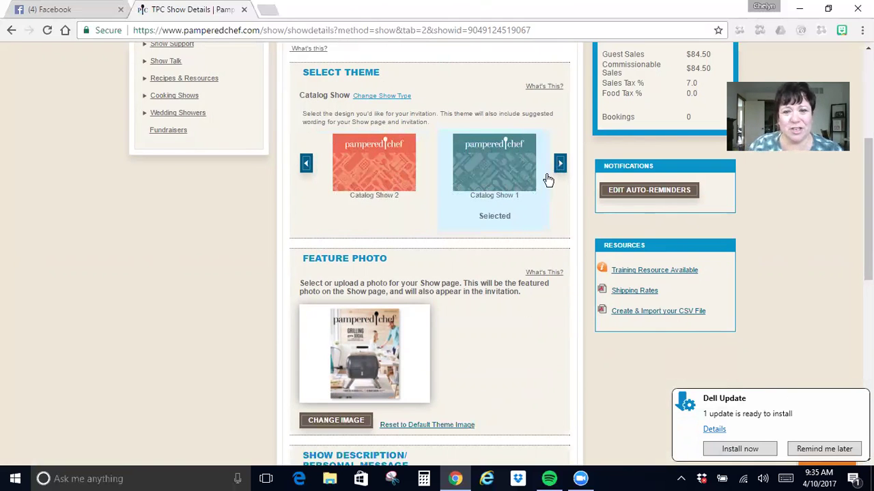
scroll(526, 295, "down", 2)
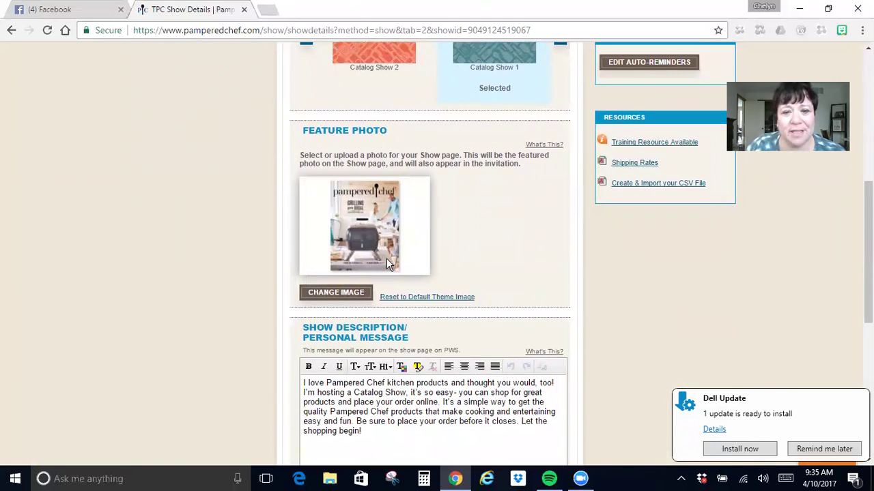
left_click(352, 289)
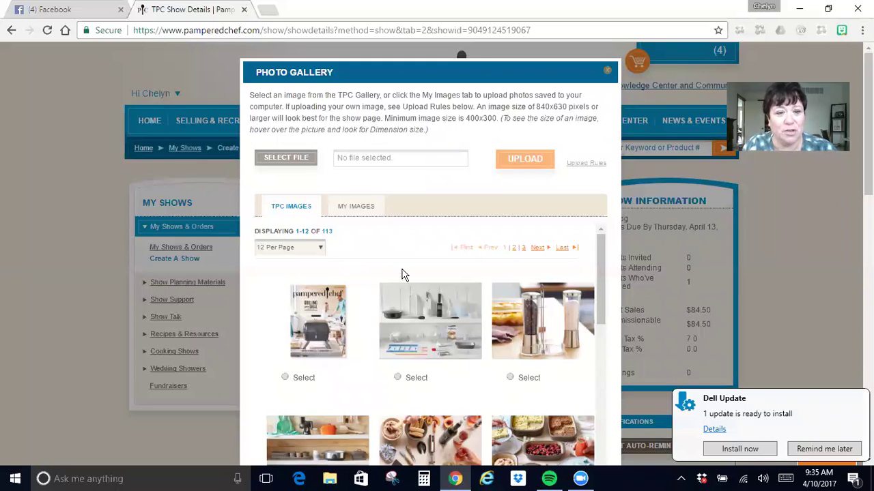
scroll(382, 263, "down", 2)
scroll(364, 255, "up", 1)
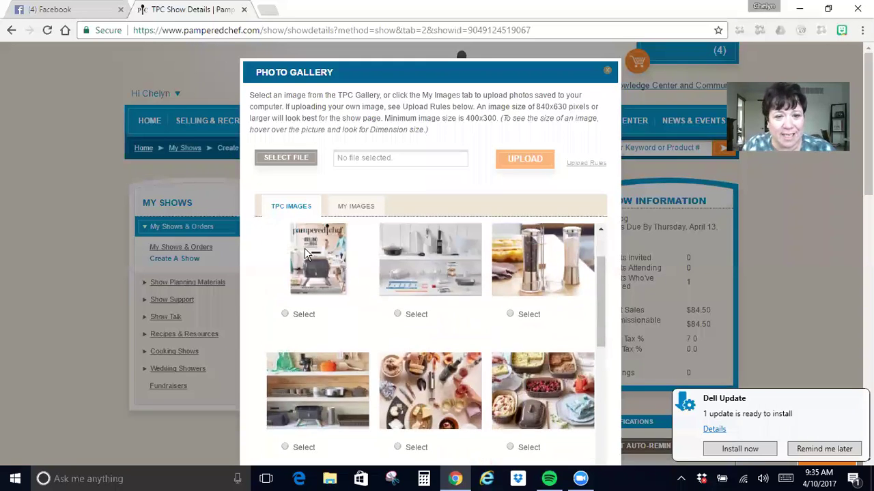
scroll(305, 253, "up", 1)
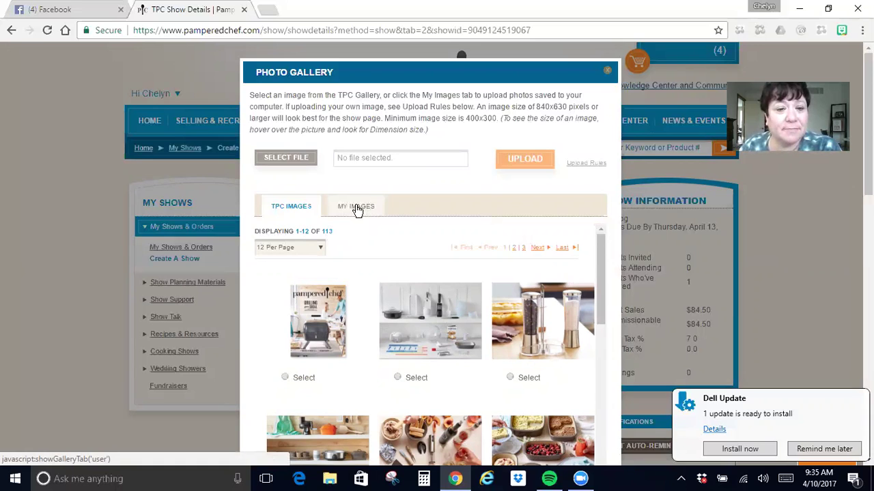
left_click(356, 210)
scroll(386, 256, "down", 5)
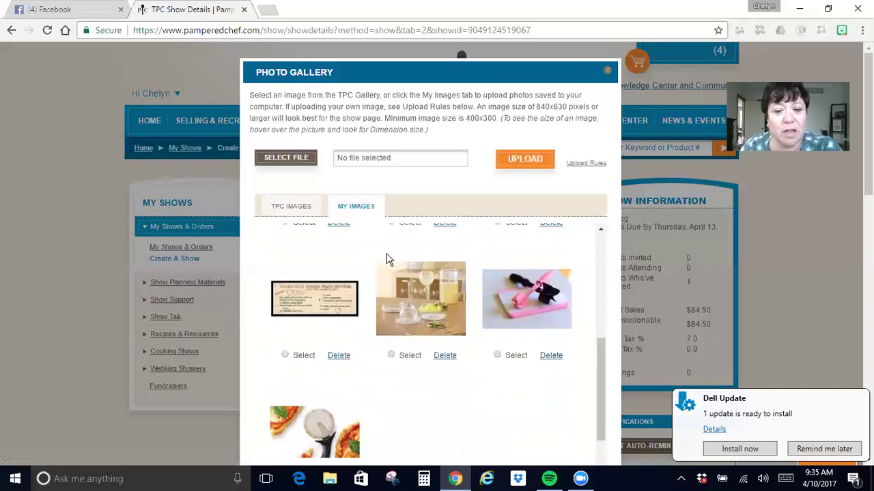
scroll(387, 258, "down", 1)
scroll(387, 258, "up", 5)
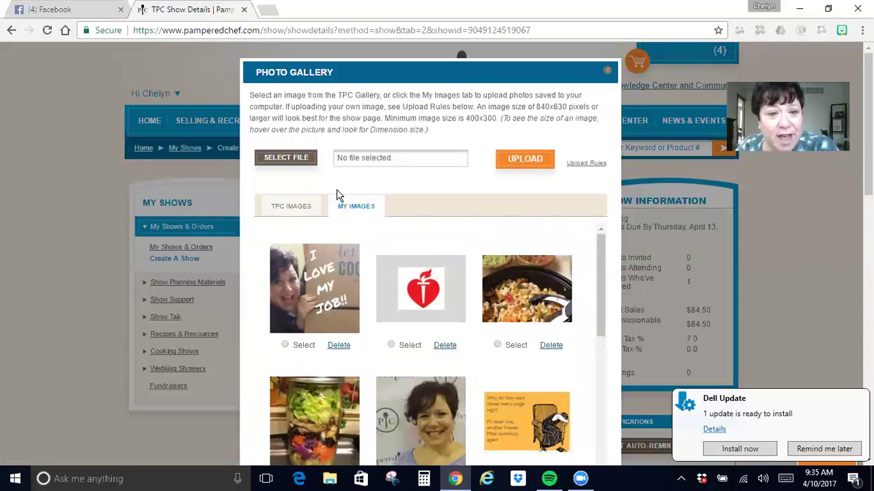
left_click(301, 162)
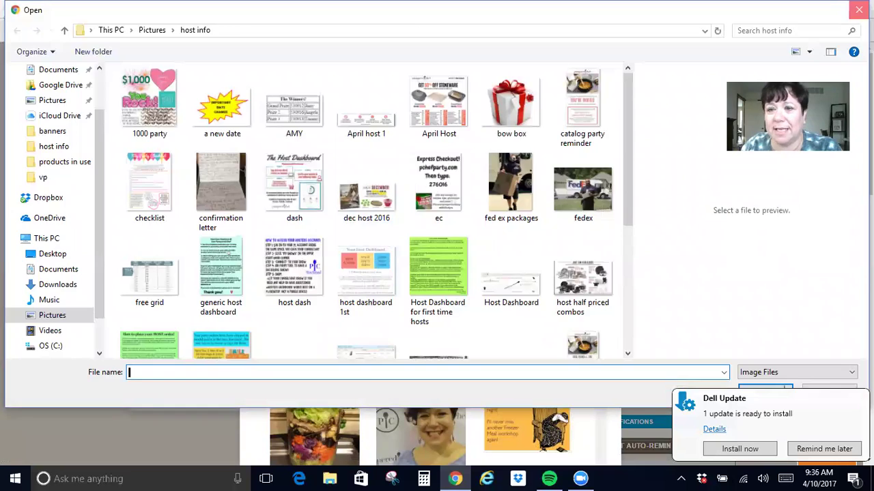
left_click(859, 10)
left_click(608, 74)
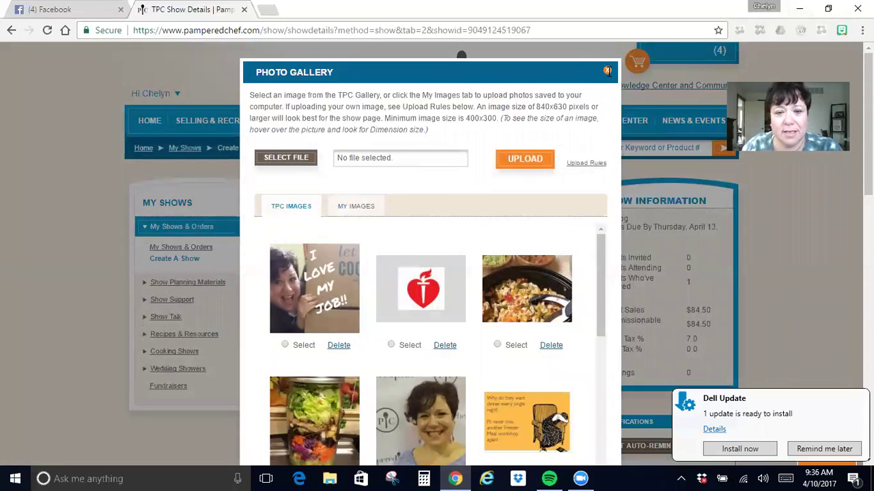
scroll(505, 225, "down", 5)
scroll(503, 228, "down", 4)
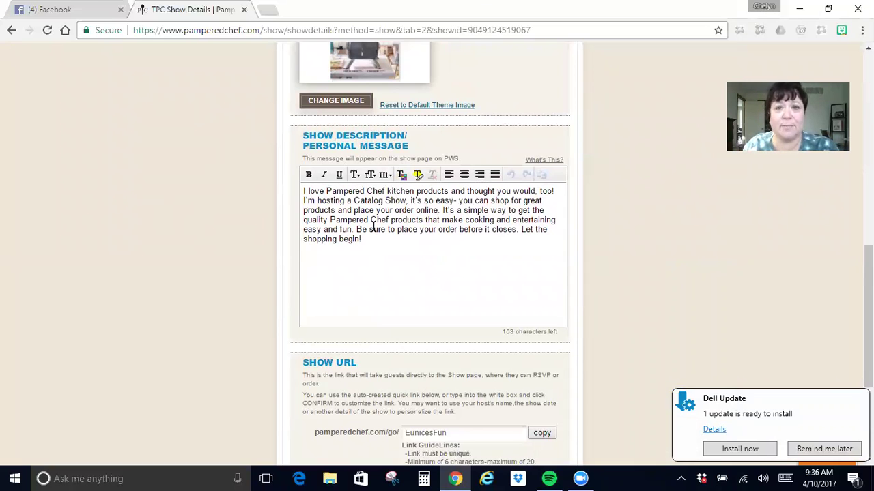
Copy the show page's personal link from the Show URL section.
left_click_drag(362, 240, 300, 191)
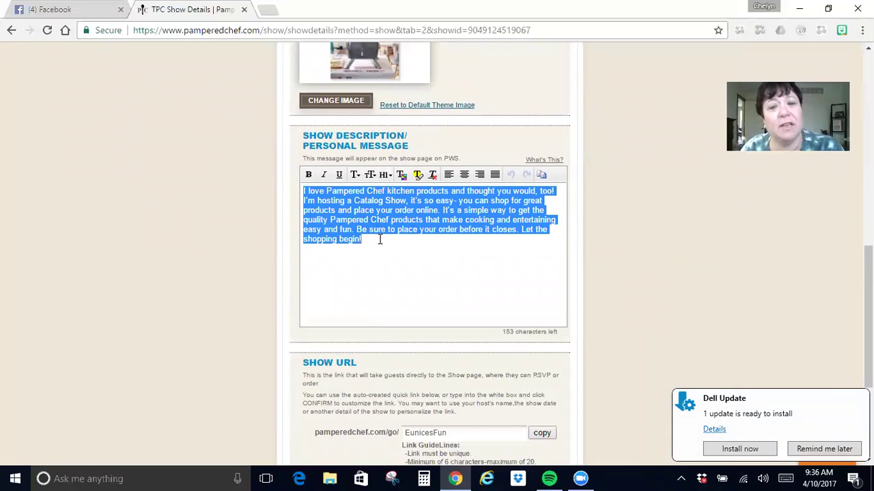
left_click(361, 218)
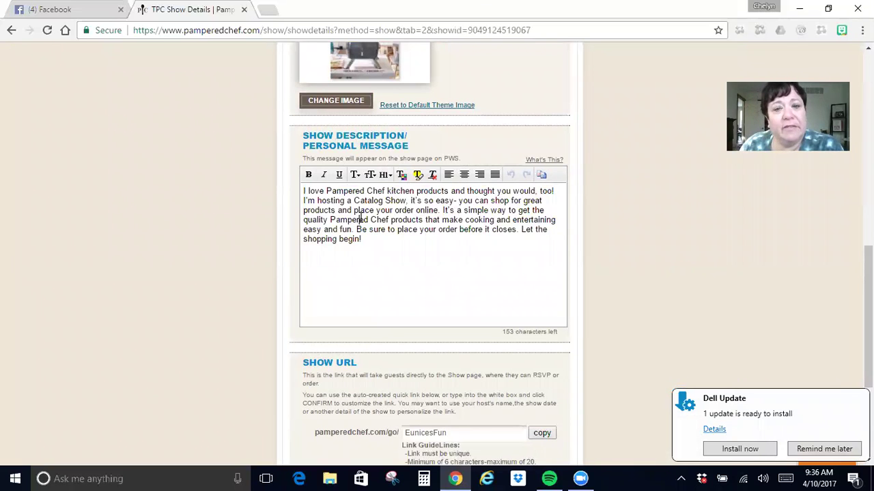
scroll(361, 217, "down", 1)
scroll(360, 217, "down", 2)
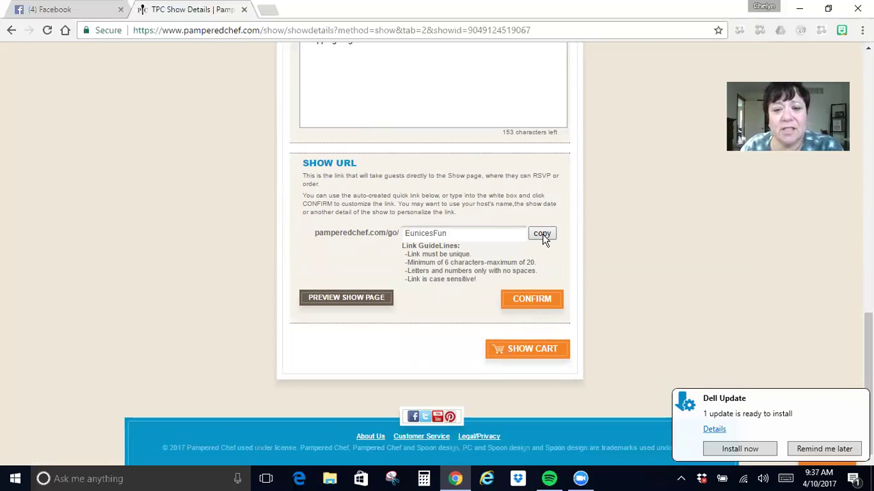
left_click(544, 236)
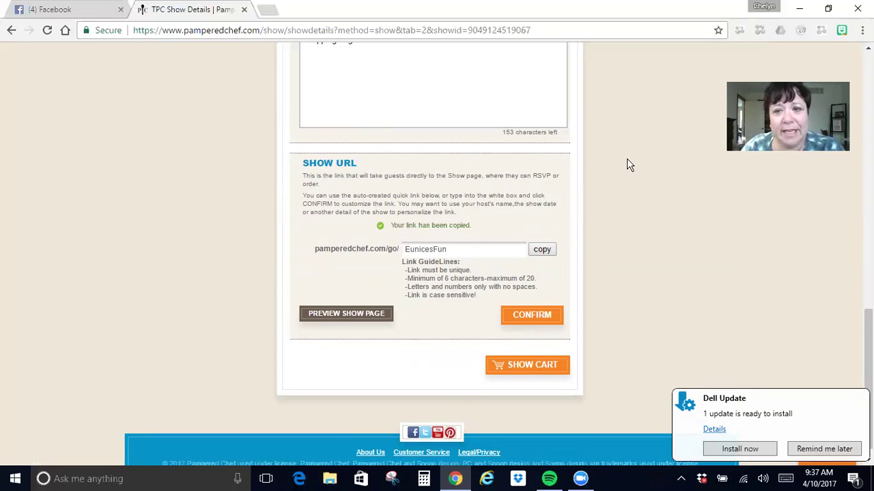
scroll(555, 251, "up", 10)
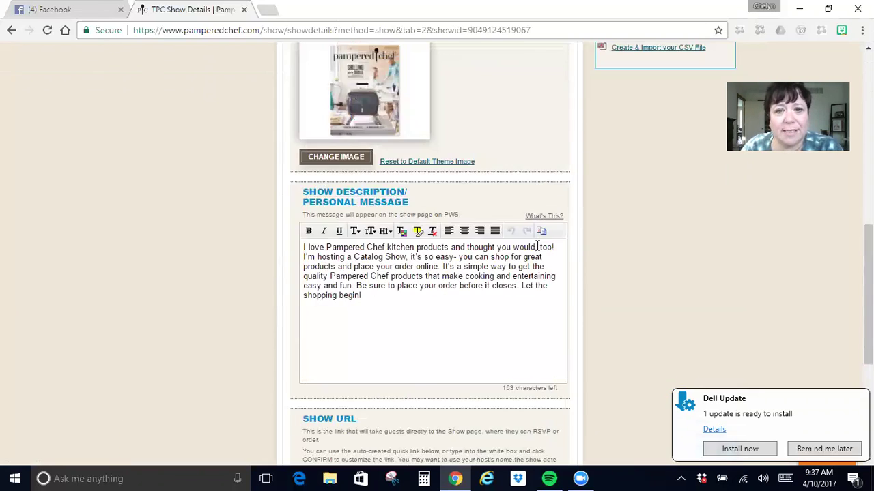
left_click(379, 108)
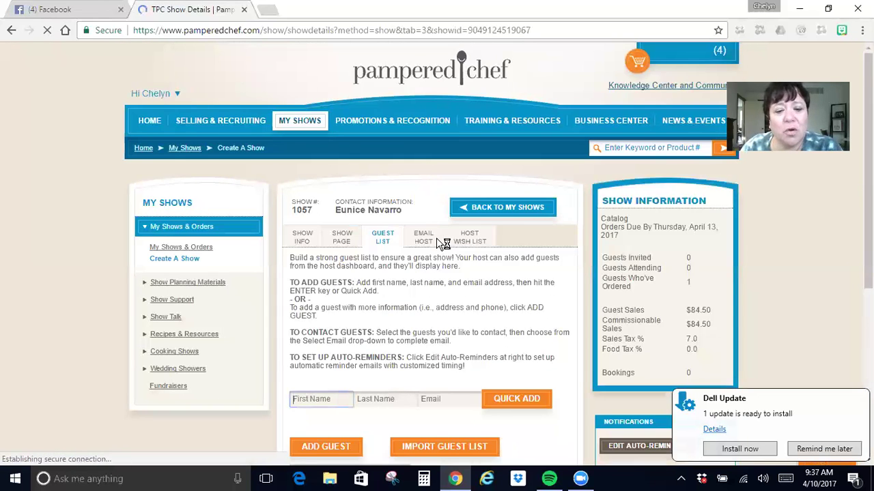
Review show 1057's guest table, showing one invited guest not yet RSVP'd.
scroll(437, 238, "down", 3)
scroll(437, 240, "up", 3)
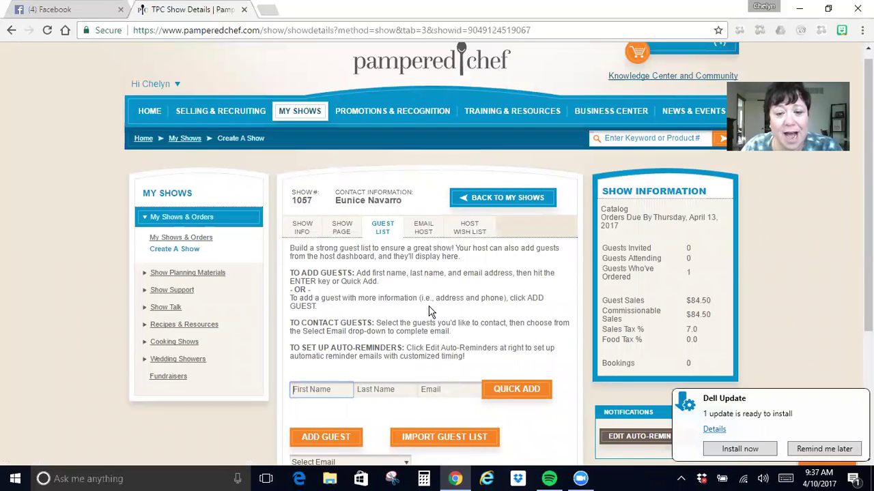
scroll(430, 311, "down", 3)
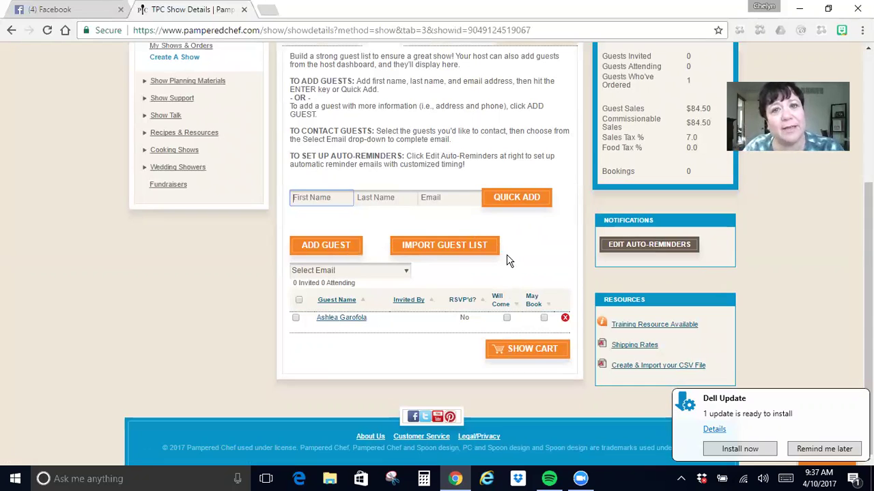
scroll(417, 273, "up", 3)
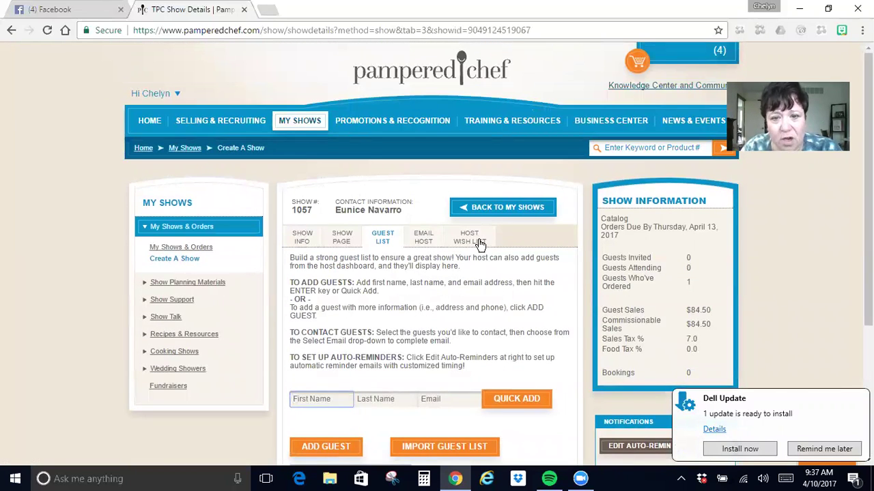
left_click(358, 249)
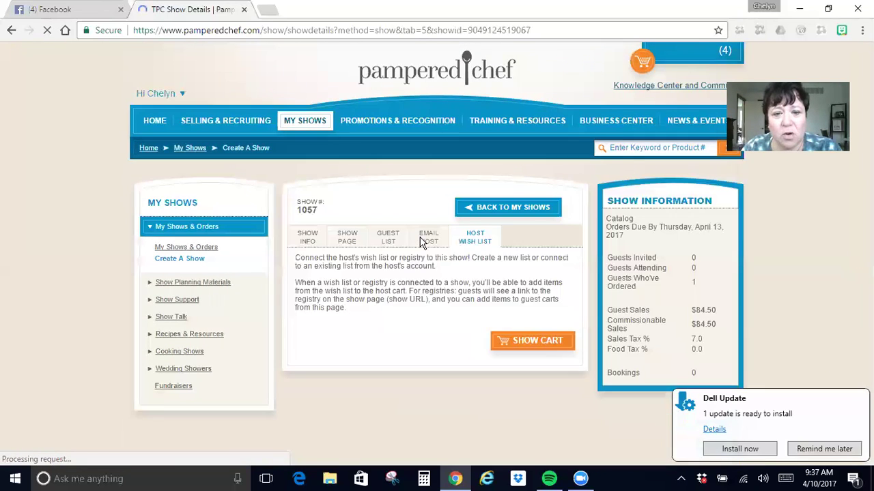
Read through the unsent before-show host email down to the Send Email button.
left_click(423, 238)
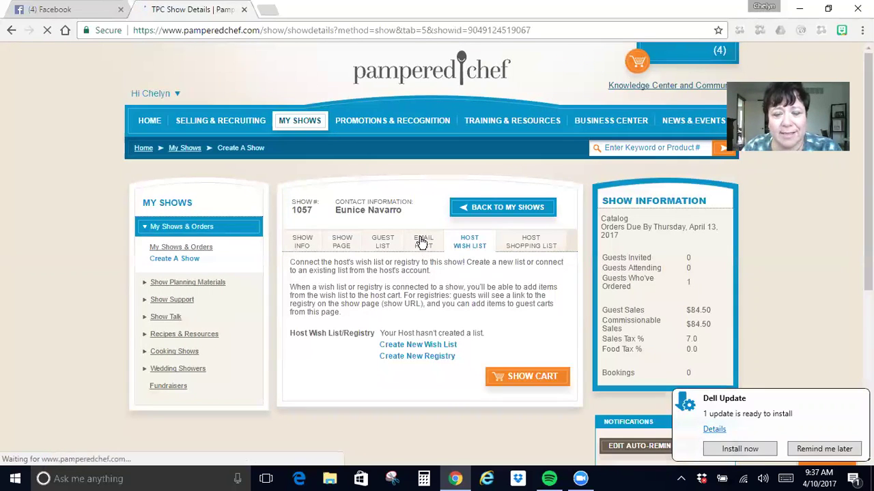
scroll(424, 256, "down", 3)
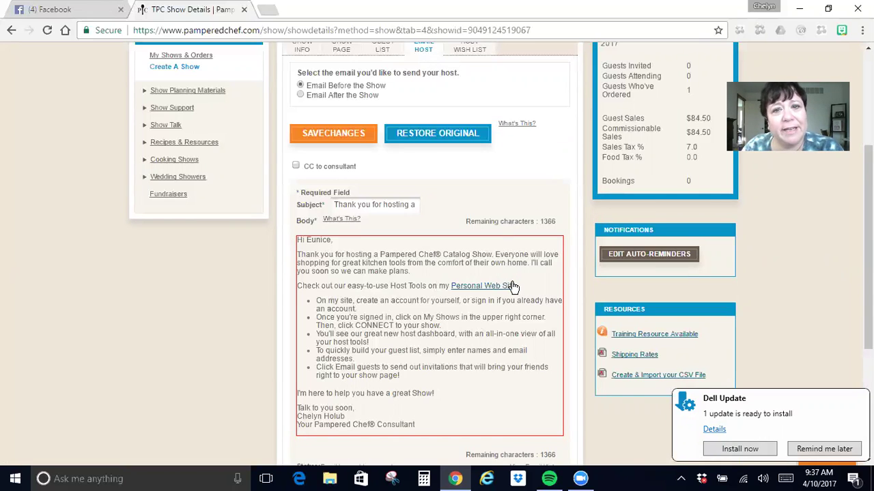
left_click_drag(441, 351, 368, 321)
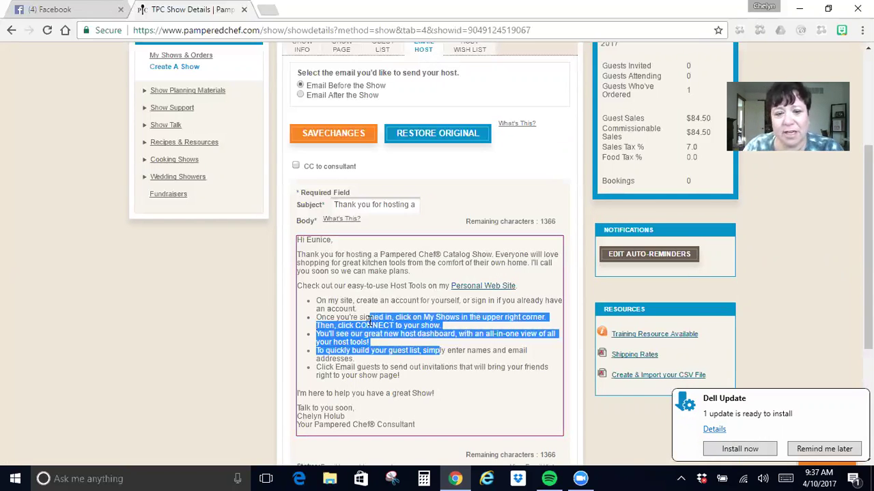
left_click(369, 316)
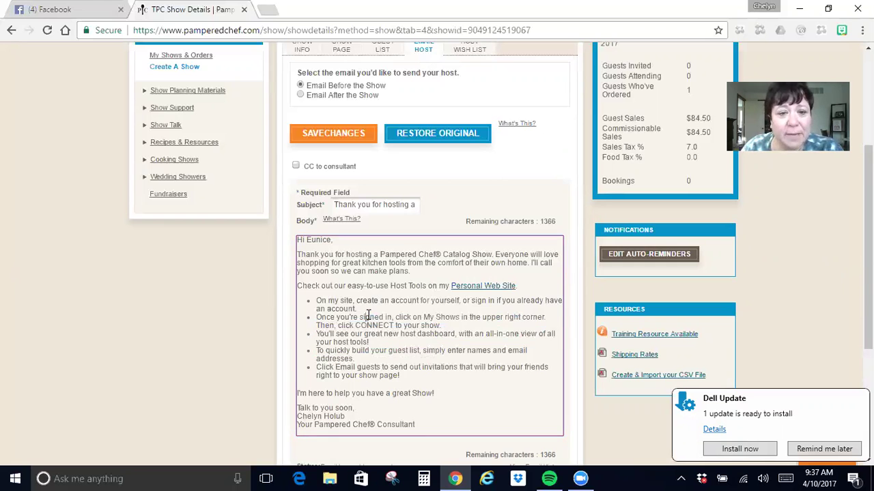
scroll(367, 315, "down", 3)
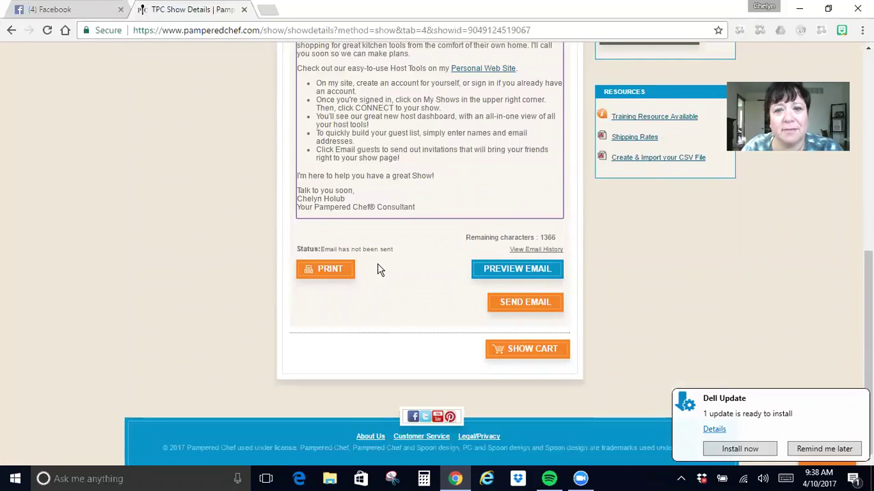
scroll(380, 271, "up", 5)
View the Host Wish List tab, which reports the host hasn't created a list.
left_click(470, 153)
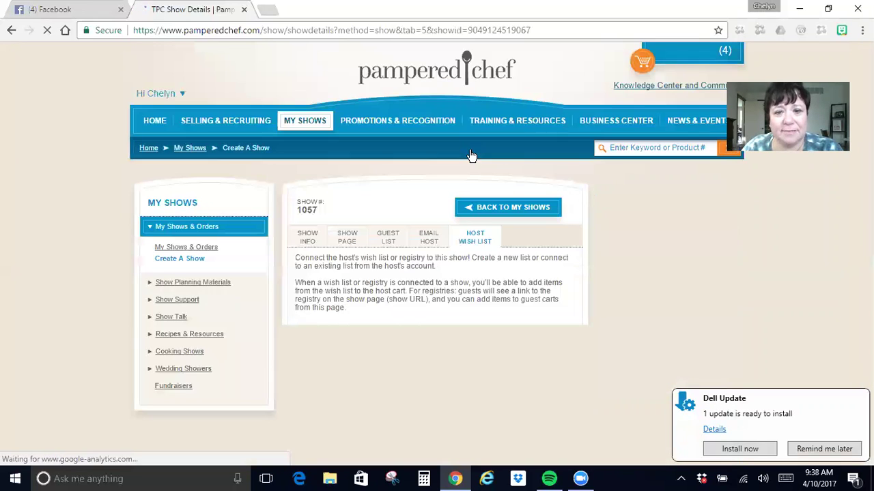
scroll(459, 328, "down", 3)
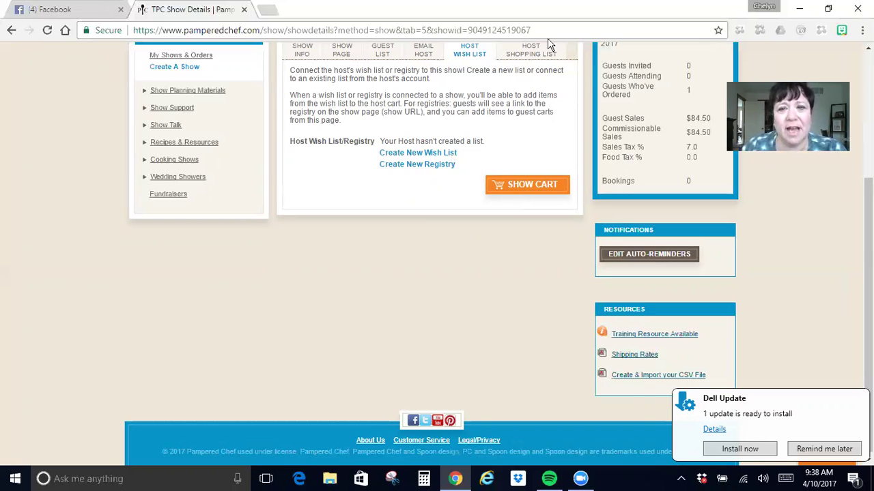
left_click(532, 52)
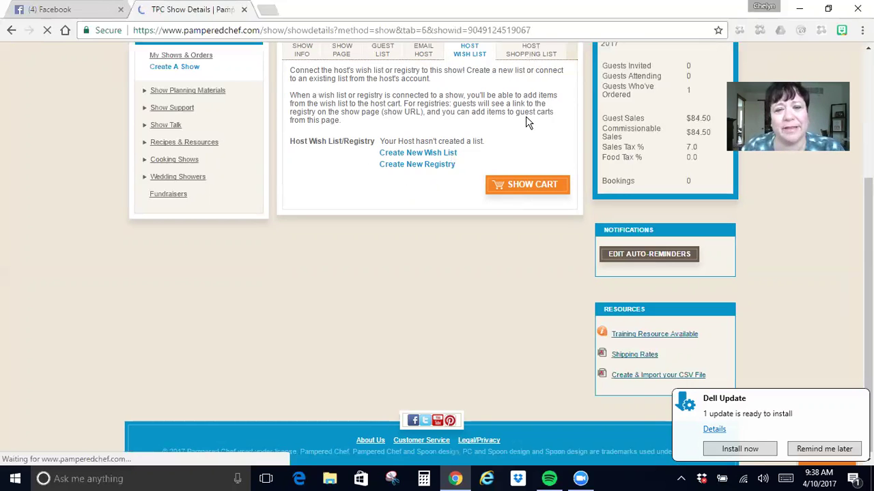
Look over the Season's Best Recipes Spring/Summer 2017 collection on the Host Shopping List.
scroll(527, 172, "down", 3)
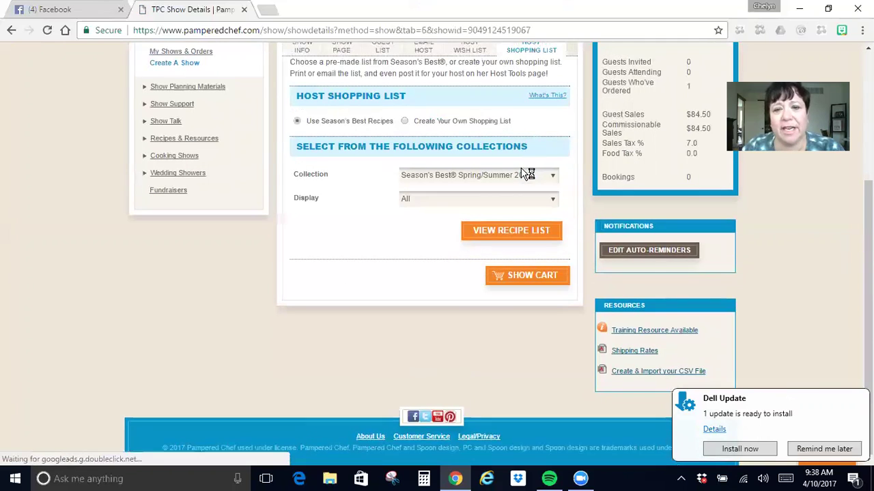
scroll(526, 172, "up", 2)
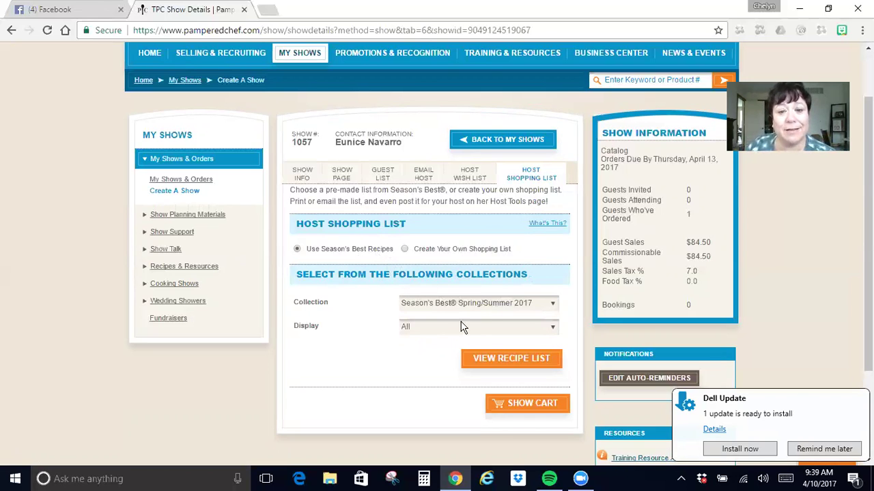
Return to show 1057's Show Info and review Catalog type, 04/03–04/13/2017 dates and host address.
left_click(301, 175)
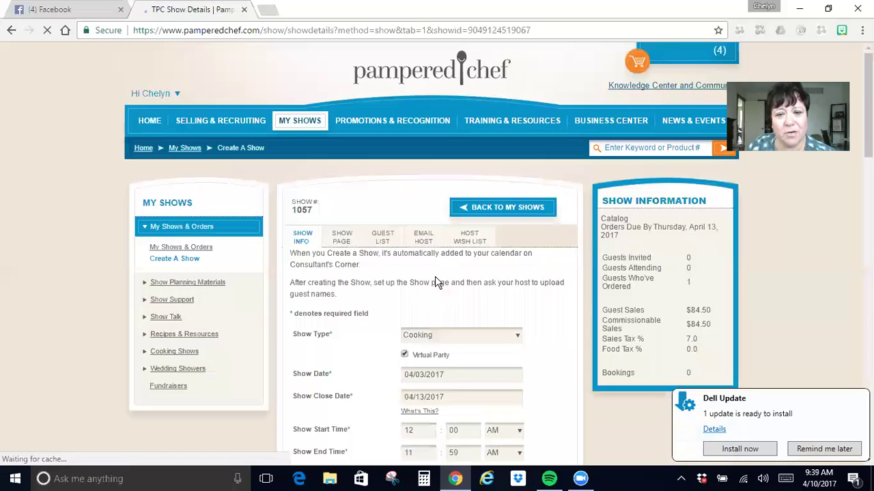
scroll(435, 280, "down", 2)
scroll(435, 280, "down", 7)
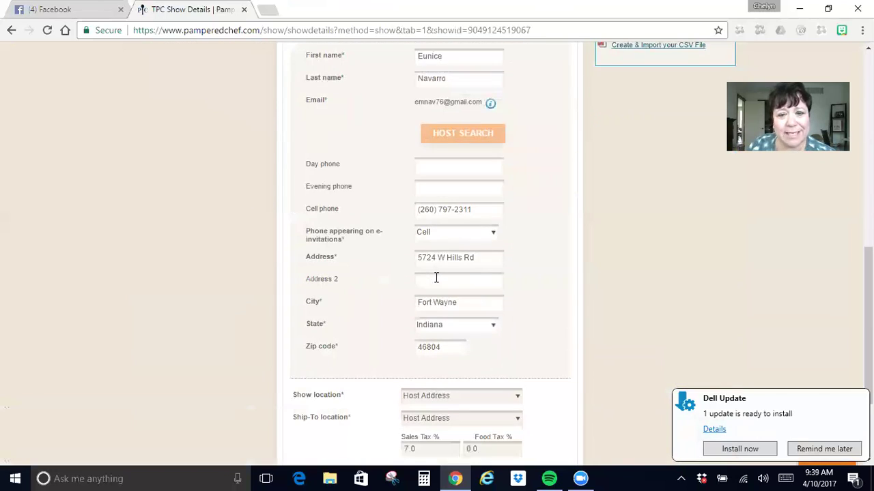
scroll(435, 280, "up", 10)
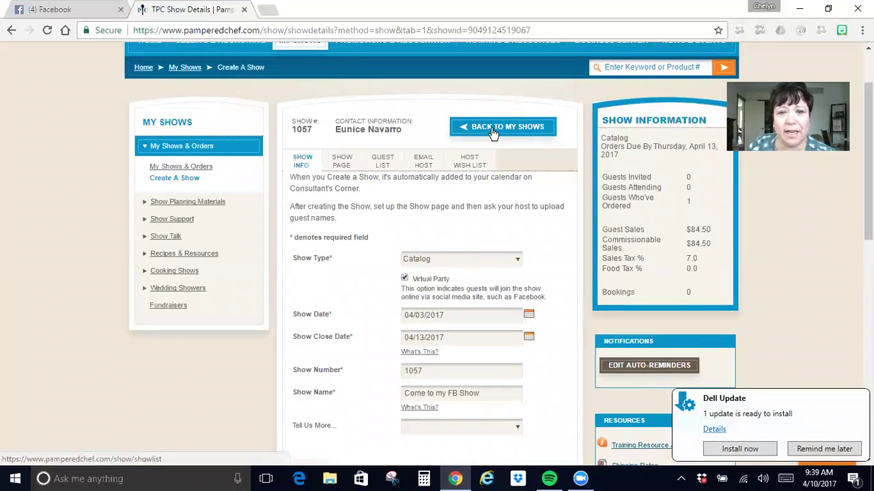
scroll(497, 286, "down", 5)
scroll(497, 282, "up", 8)
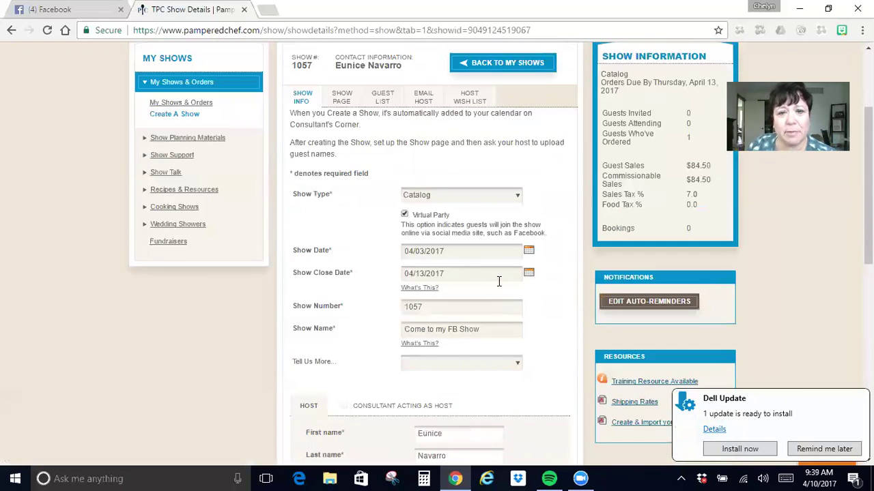
scroll(498, 286, "down", 10)
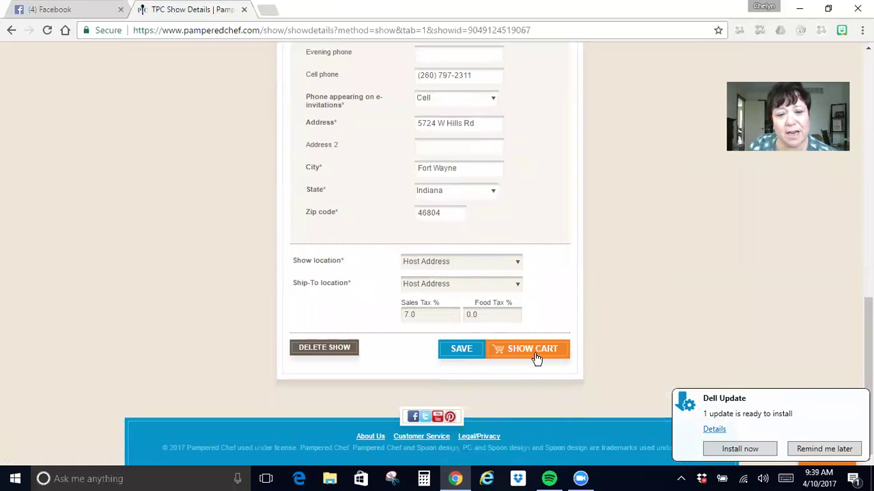
Open show 1057's cart and clear the new guest-order review alert.
left_click(531, 354)
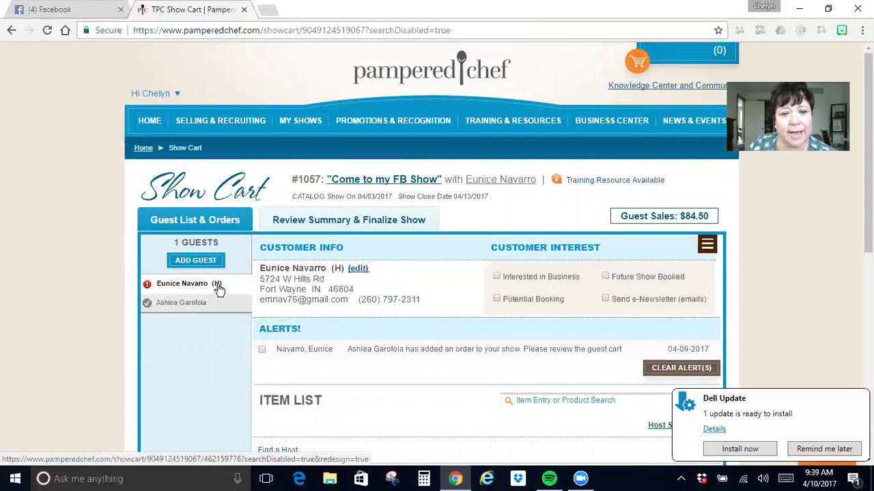
scroll(219, 289, "down", 3)
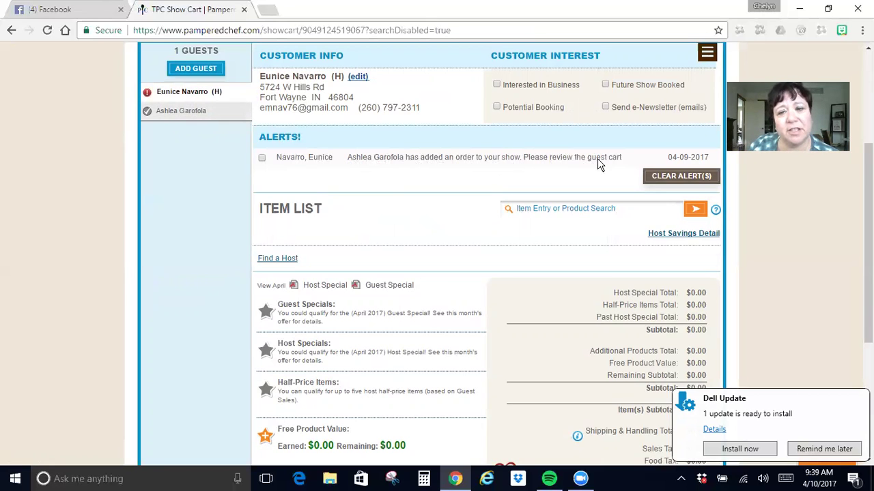
left_click(262, 158)
left_click(657, 177)
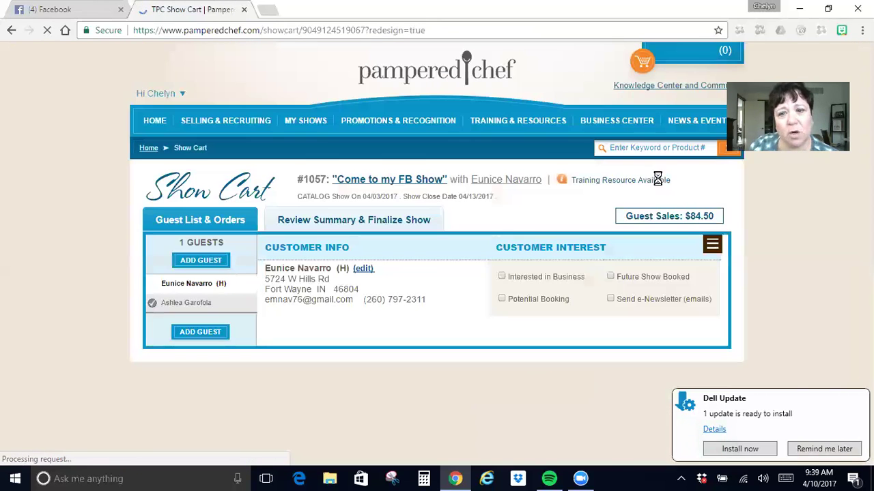
scroll(181, 293, "down", 3)
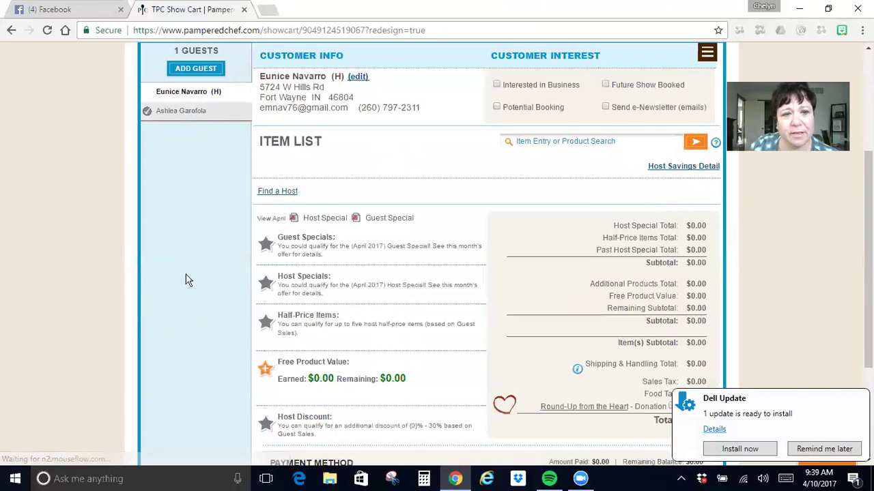
Select the guest's order, mark her e-Newsletter interest, and scroll through the ordered items.
left_click(179, 113)
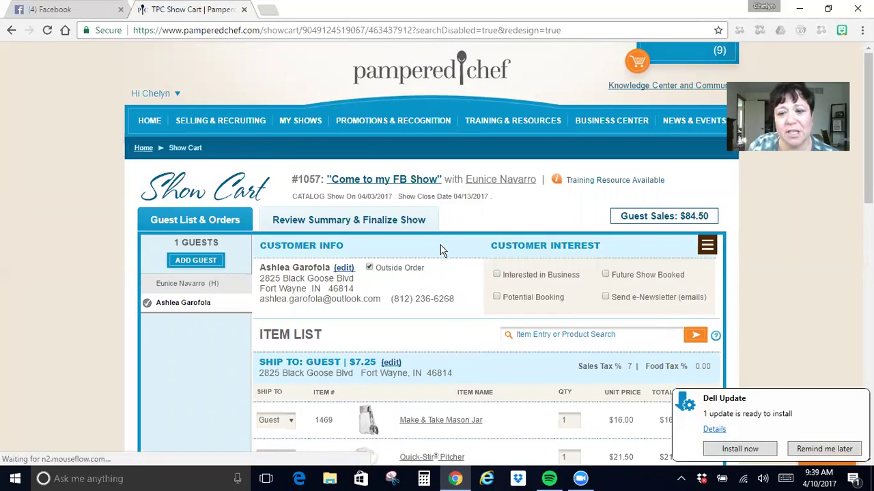
left_click(604, 297)
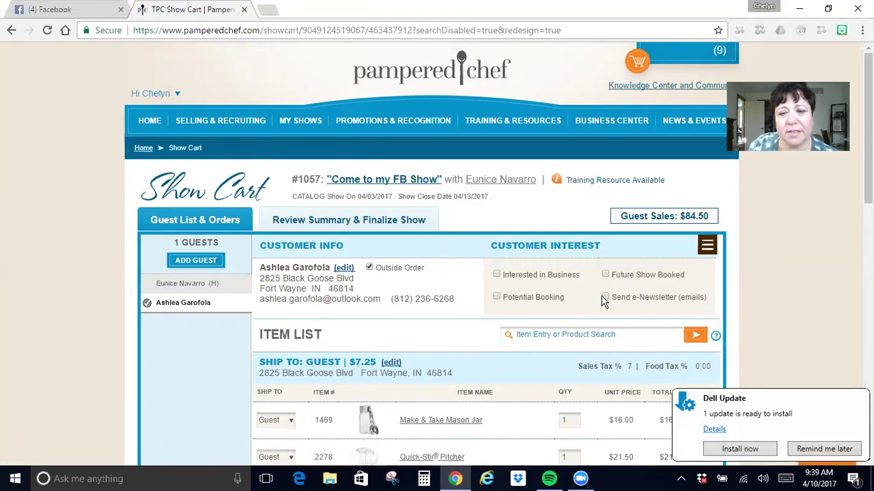
scroll(566, 298, "down", 3)
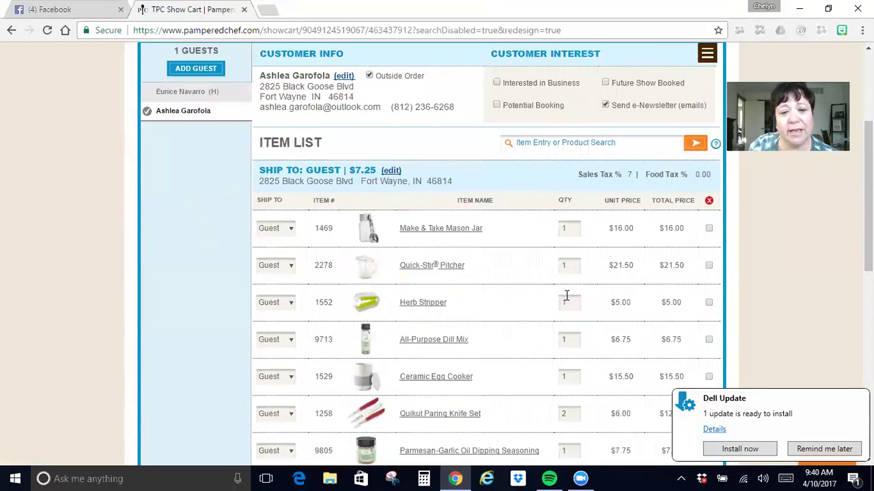
scroll(566, 295, "down", 3)
scroll(566, 301, "down", 2)
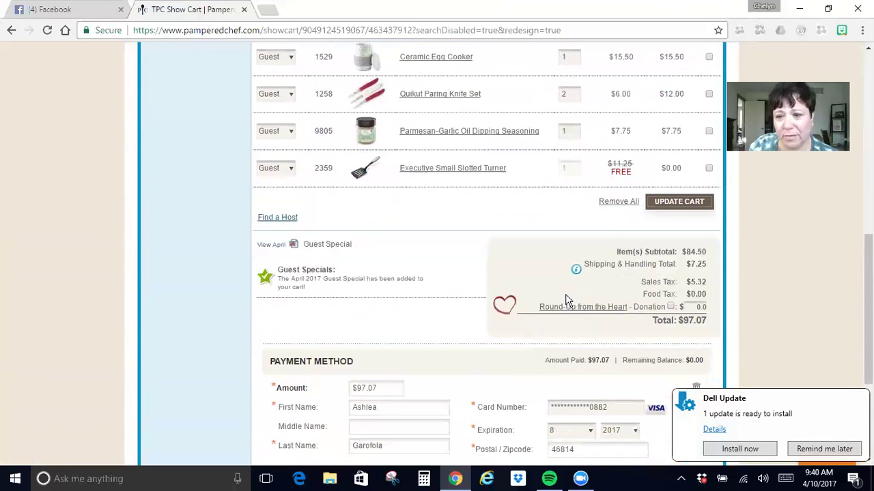
scroll(393, 276, "down", 3)
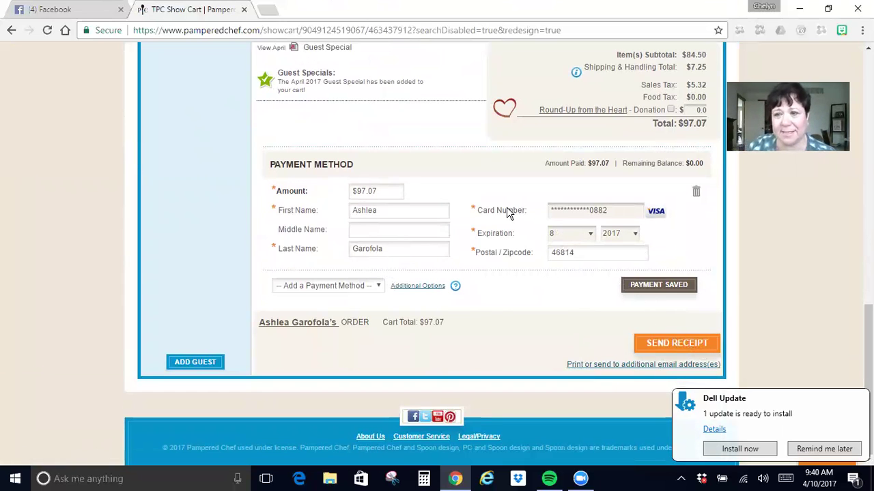
scroll(512, 208, "up", 4)
scroll(506, 212, "up", 4)
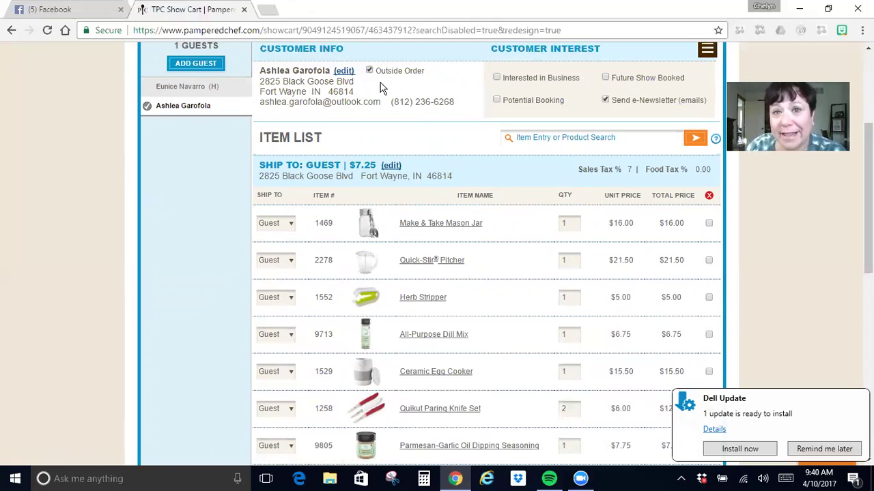
scroll(452, 226, "down", 2)
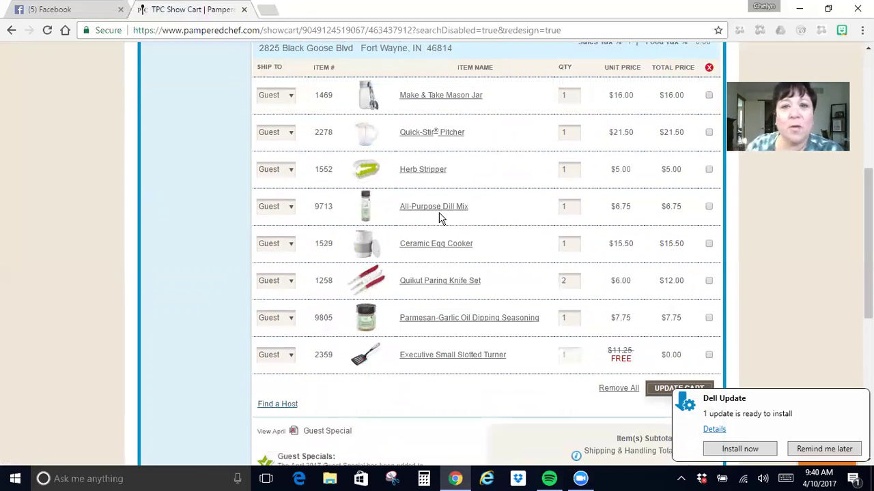
Review the guest's eight-item outside order, her shipping address, $7.25 shipping and $84.50 guest sales.
scroll(501, 238, "up", 2)
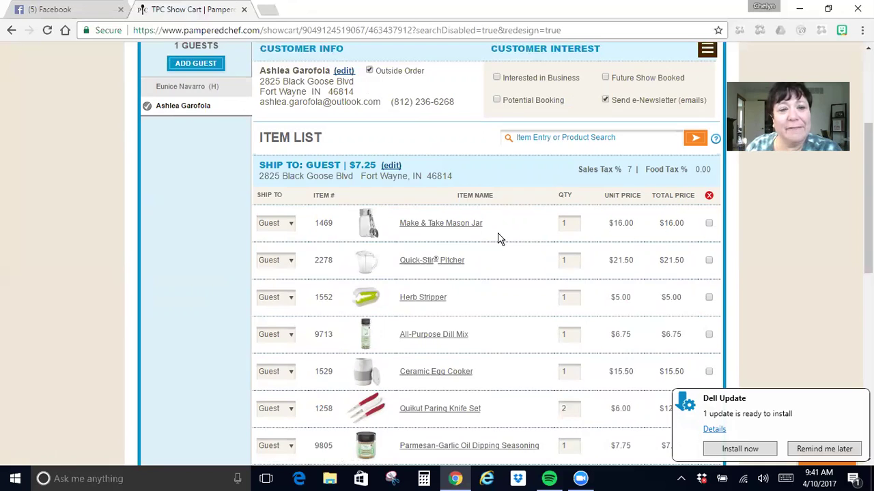
scroll(501, 238, "up", 2)
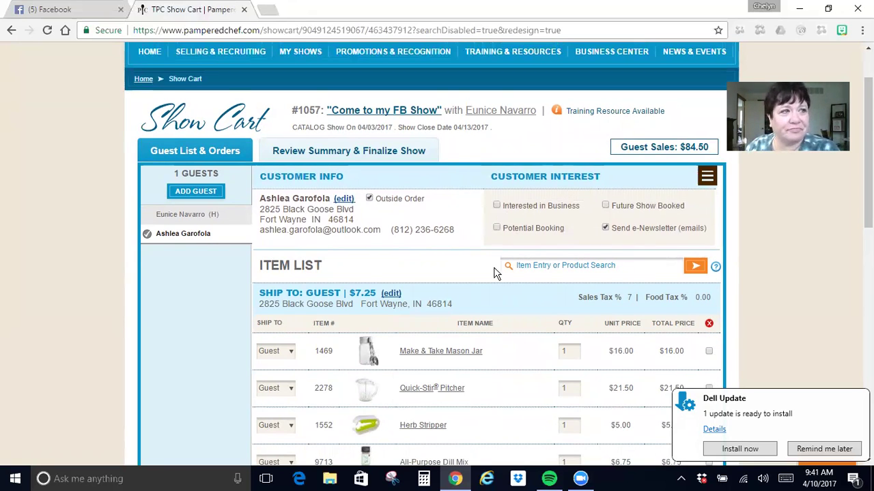
scroll(491, 272, "up", 1)
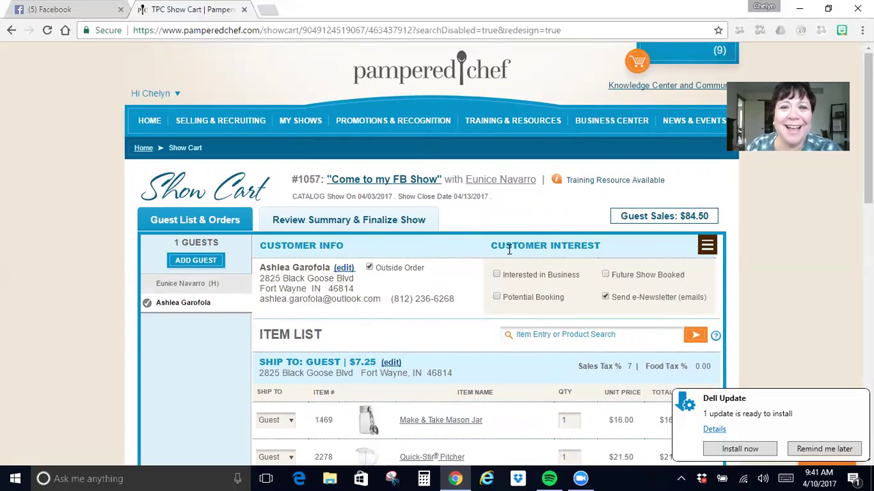
scroll(496, 271, "down", 2)
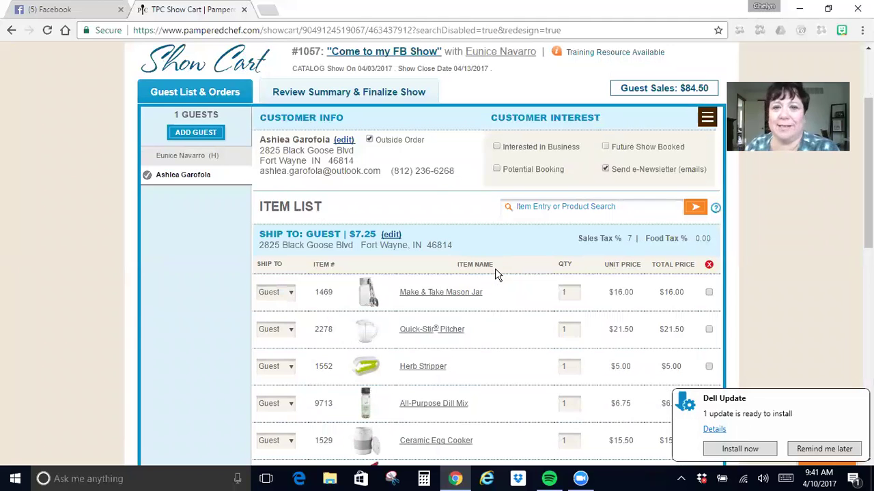
scroll(496, 272, "up", 1)
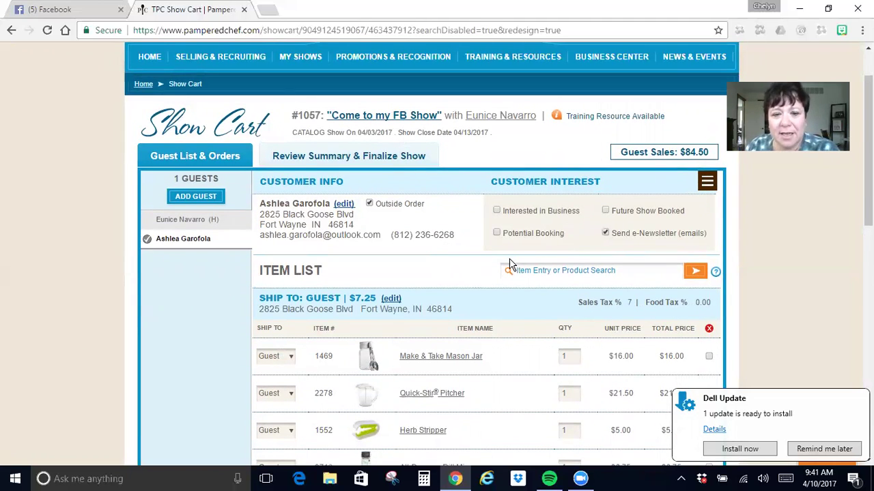
scroll(511, 264, "down", 3)
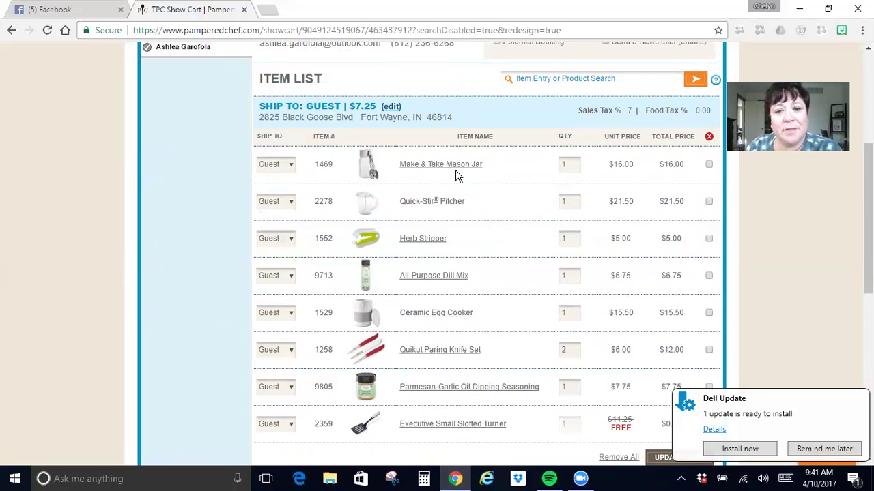
scroll(455, 174, "down", 1)
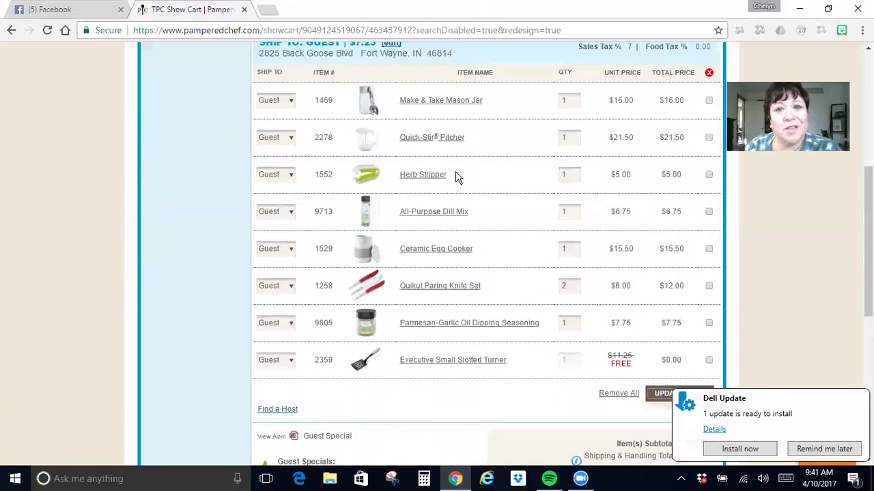
scroll(457, 178, "up", 1)
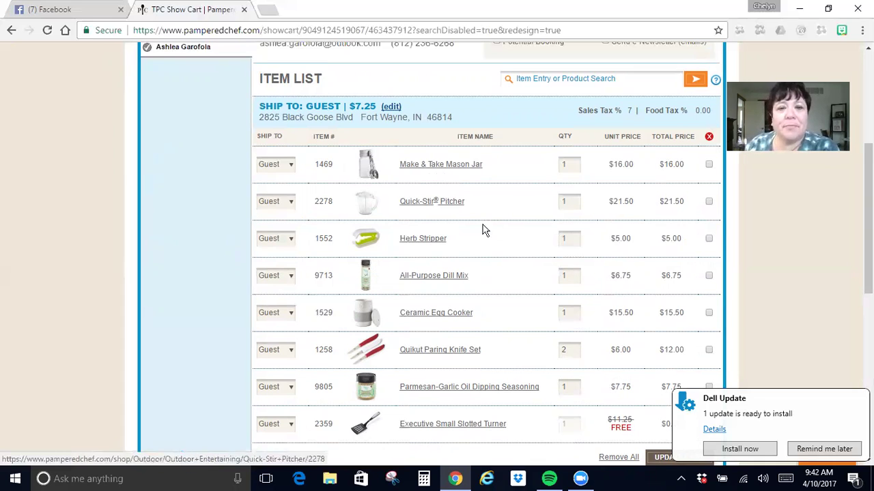
scroll(481, 234, "up", 3)
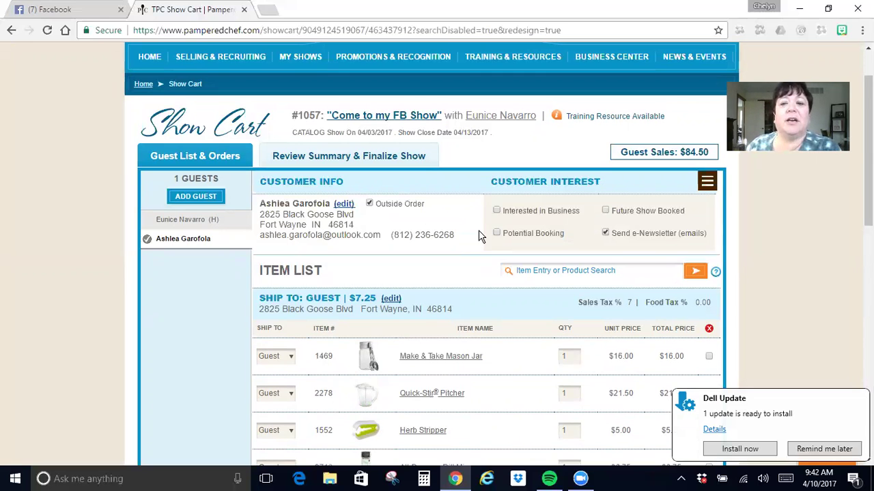
Check show #1057's Review Summary: $97.07 total and the under-$200 'not a Show' warning.
left_click(386, 162)
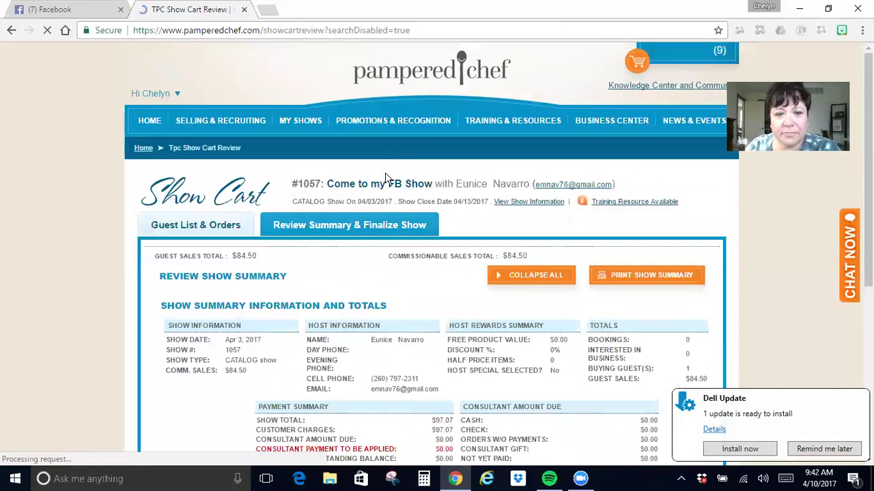
scroll(434, 250, "down", 3)
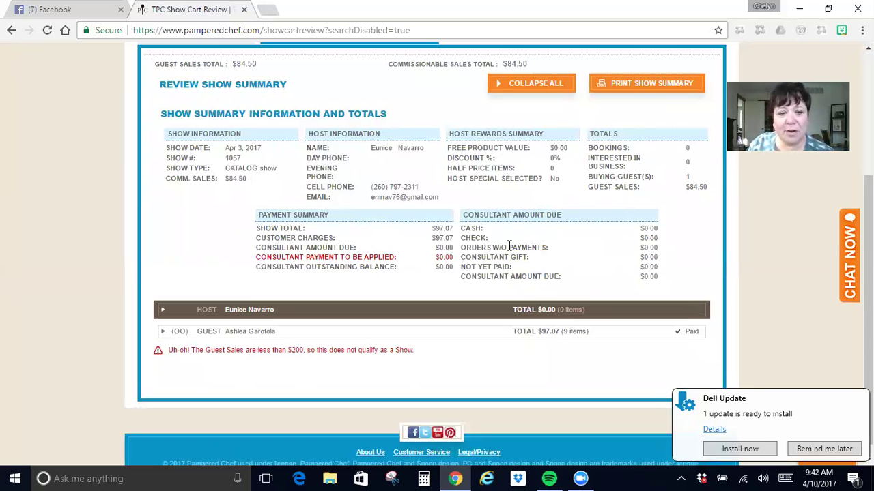
scroll(379, 349, "down", 1)
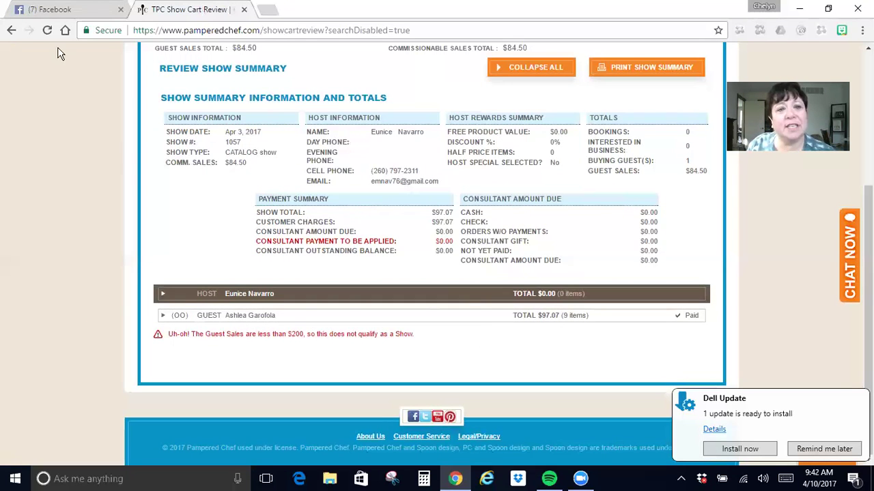
scroll(463, 210, "up", 3)
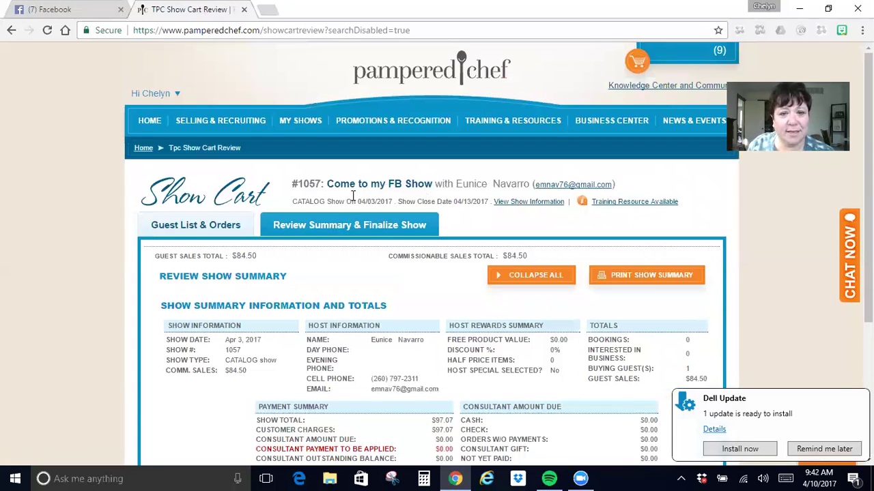
From My Shows & Orders, open the cart for show 1054 dated 03/27/2017.
mouse_move(302, 122)
left_click(309, 152)
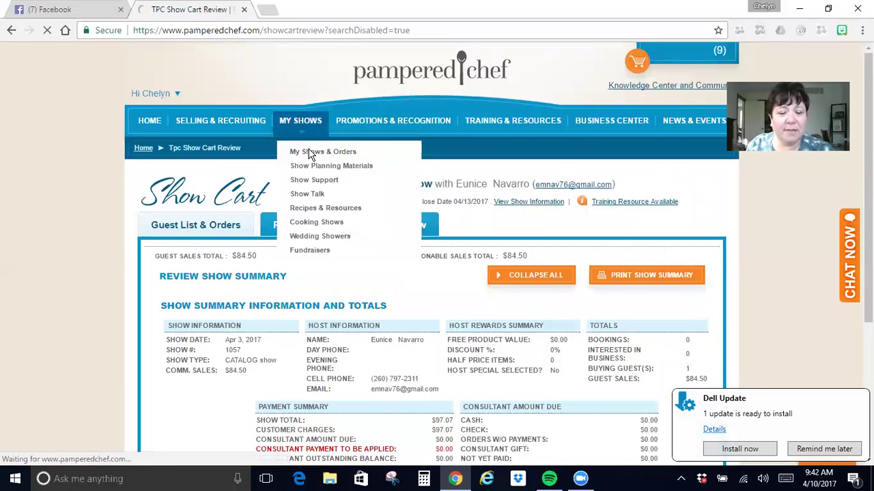
scroll(380, 284, "down", 5)
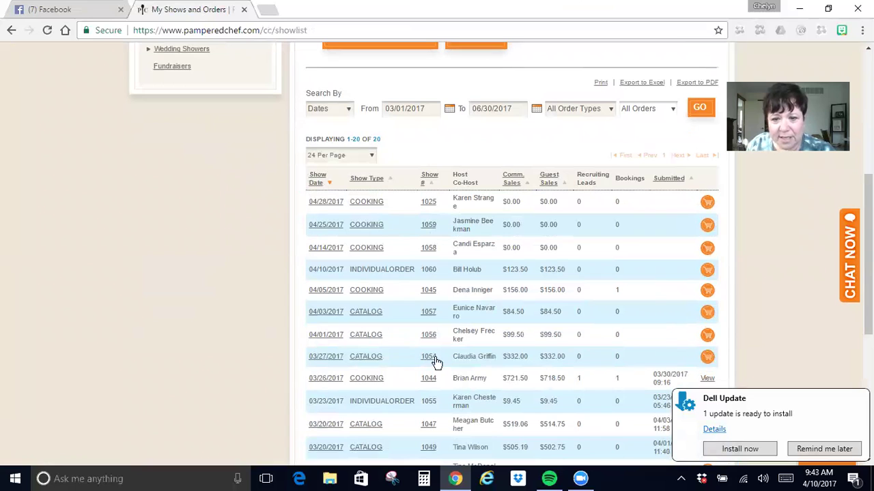
left_click(708, 357)
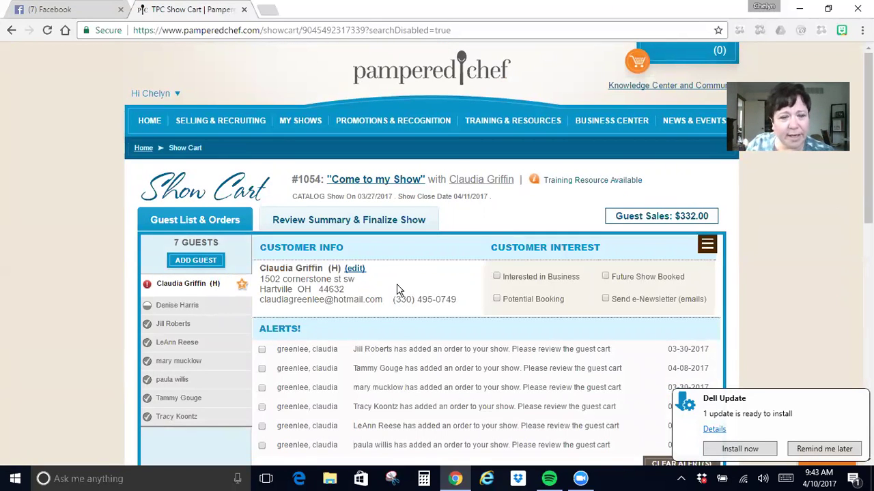
Select the unpaid guest and review her three-item $39.85 order shipping to the host.
left_click(161, 307)
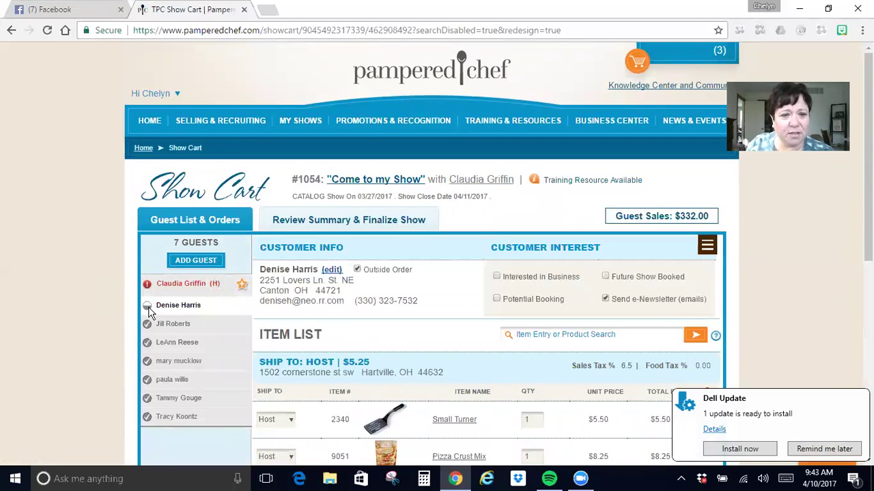
mouse_move(150, 312)
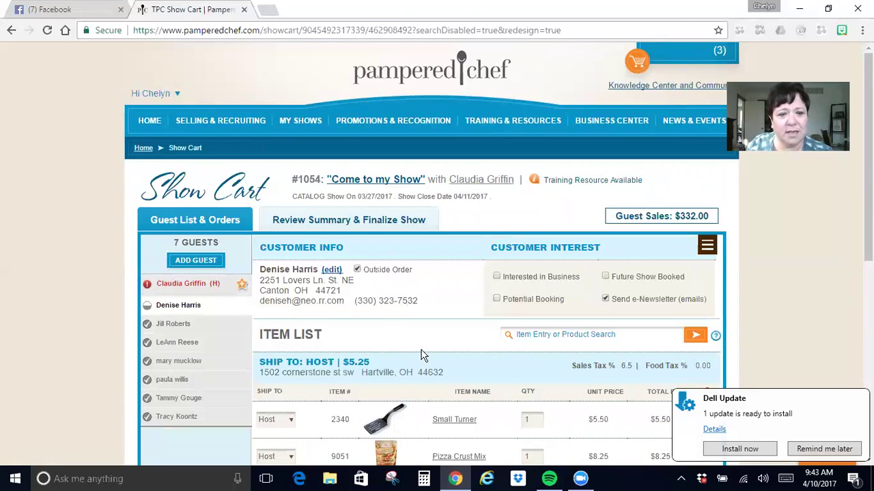
scroll(409, 348, "down", 4)
scroll(397, 351, "down", 2)
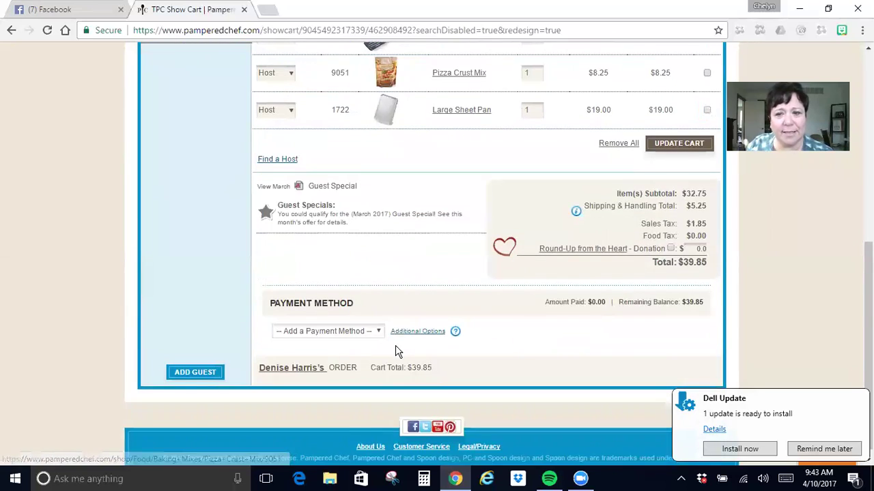
scroll(395, 351, "up", 1)
scroll(394, 351, "up", 2)
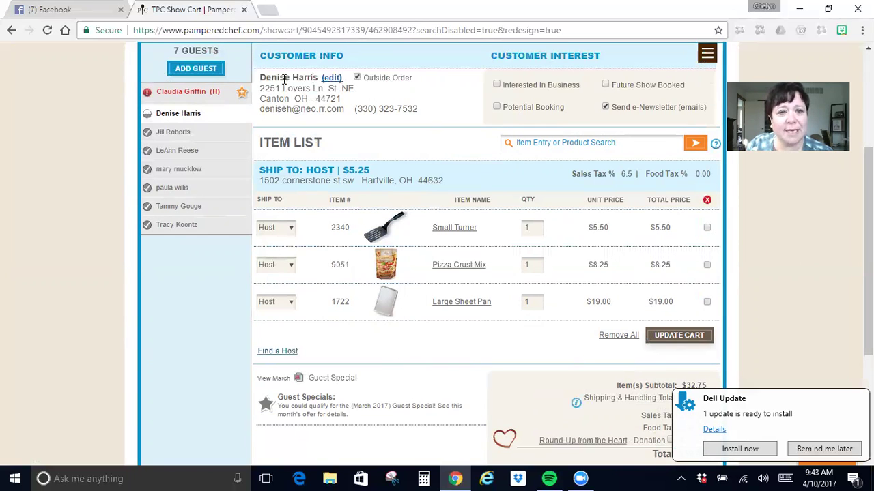
scroll(409, 276, "up", 2)
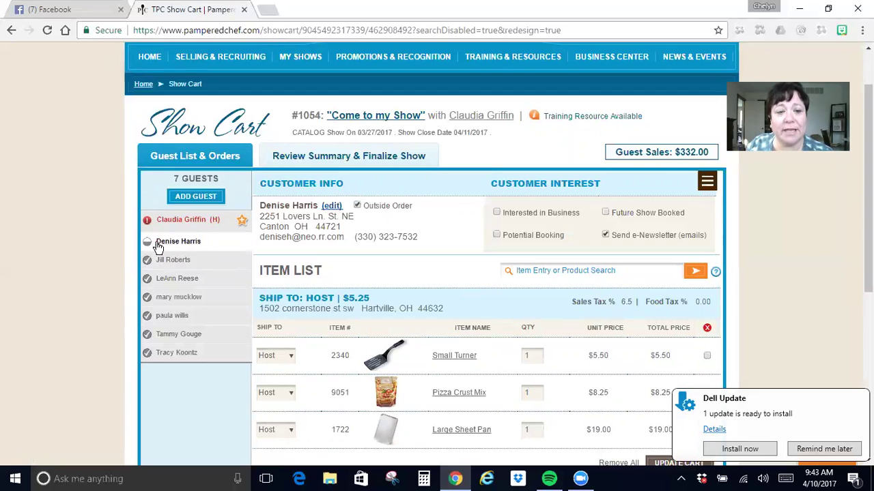
On show #1054's Review Summary, tick and then untick the Terms & Conditions agreement.
left_click(341, 156)
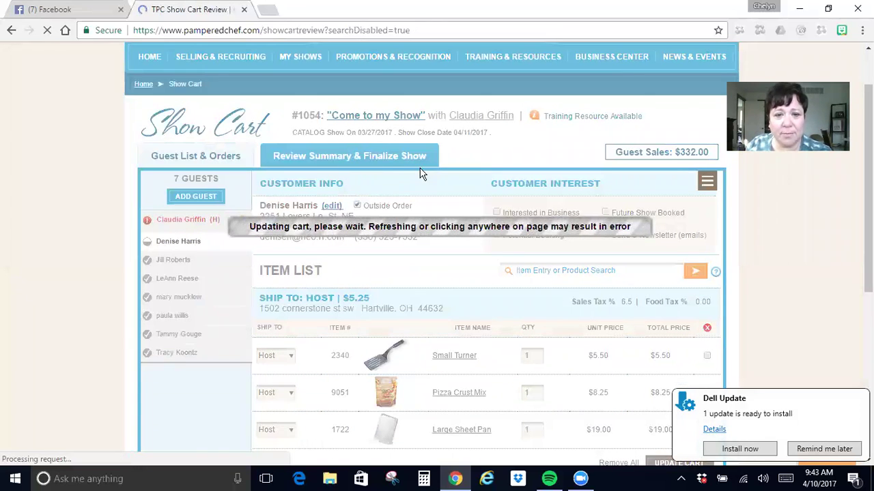
scroll(413, 230, "down", 4)
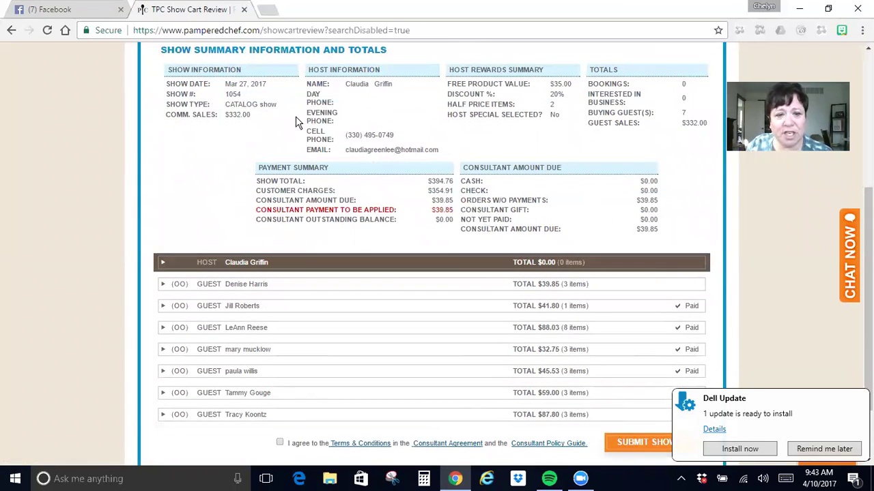
scroll(226, 332, "down", 2)
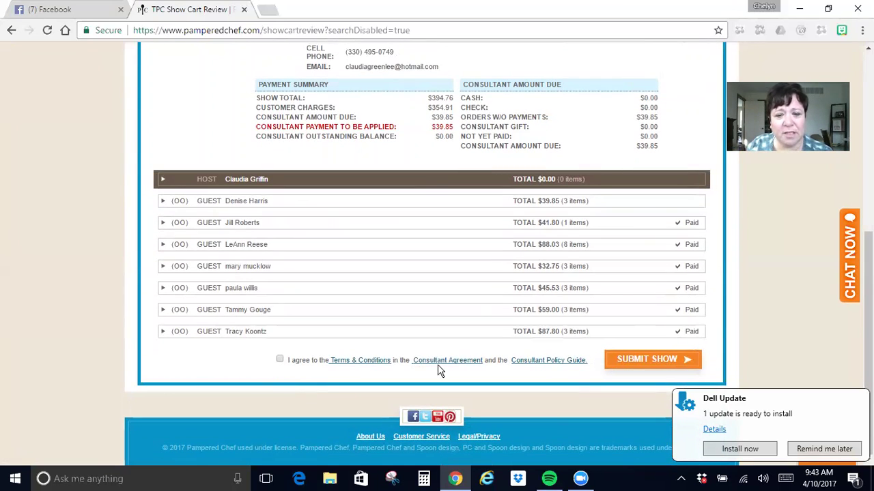
left_click(280, 359)
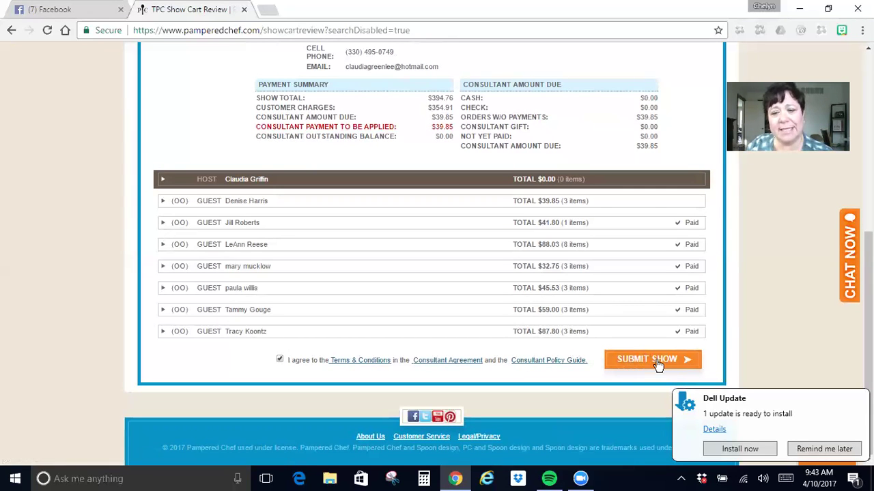
left_click(280, 360)
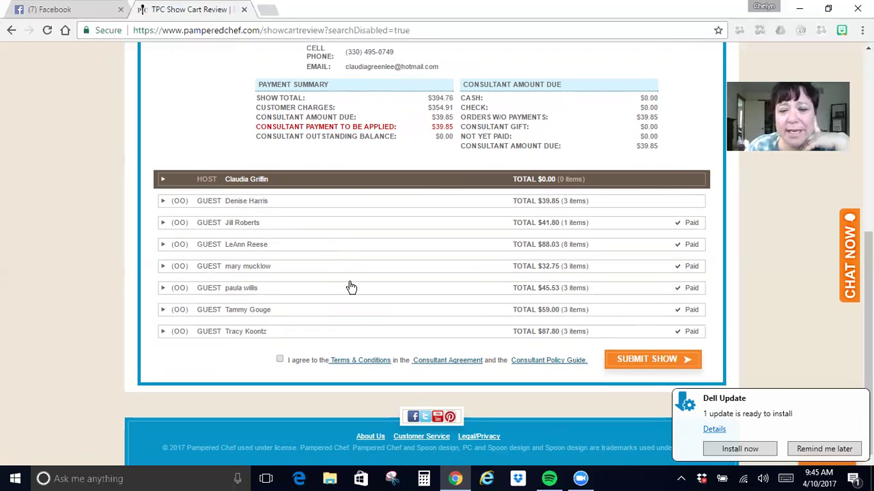
Scroll up to review $332.00 guest sales, seven buying guests and $35.00 host free product.
scroll(428, 345, "up", 4)
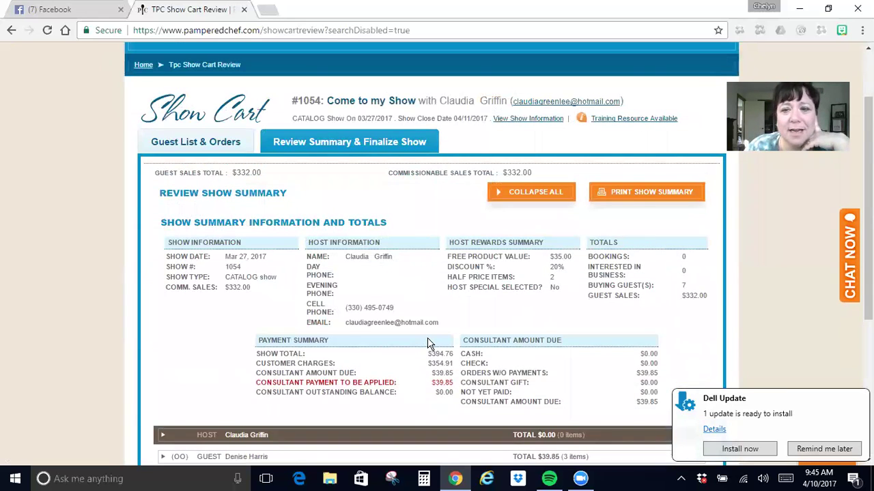
Expand the unpaid guest's order in the summary to see its three items and $39.85 total.
scroll(502, 305, "down", 3)
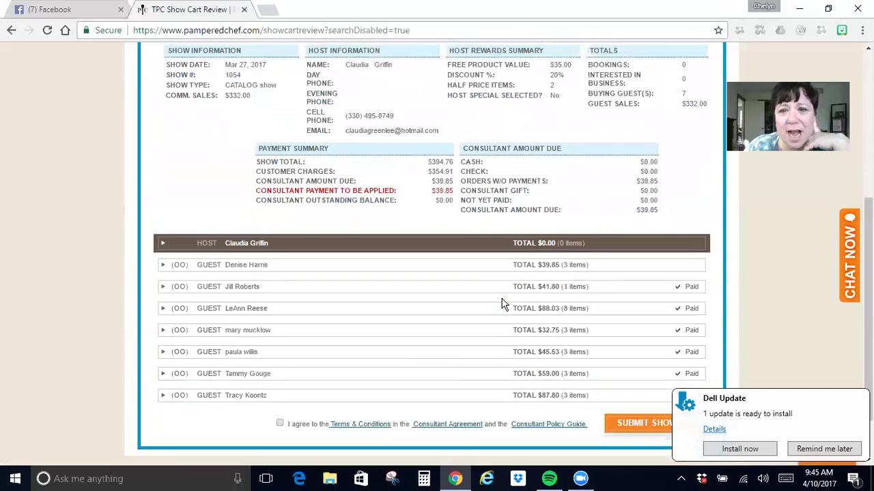
left_click(254, 266)
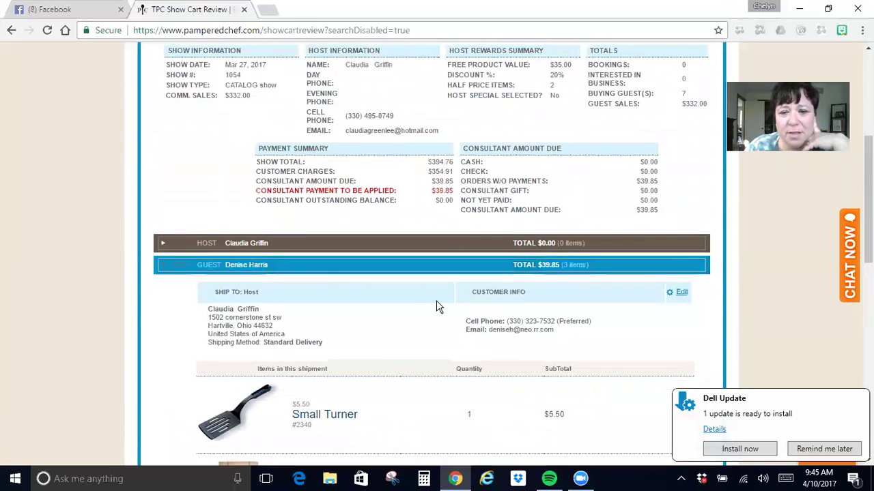
scroll(436, 300, "down", 3)
scroll(437, 307, "down", 5)
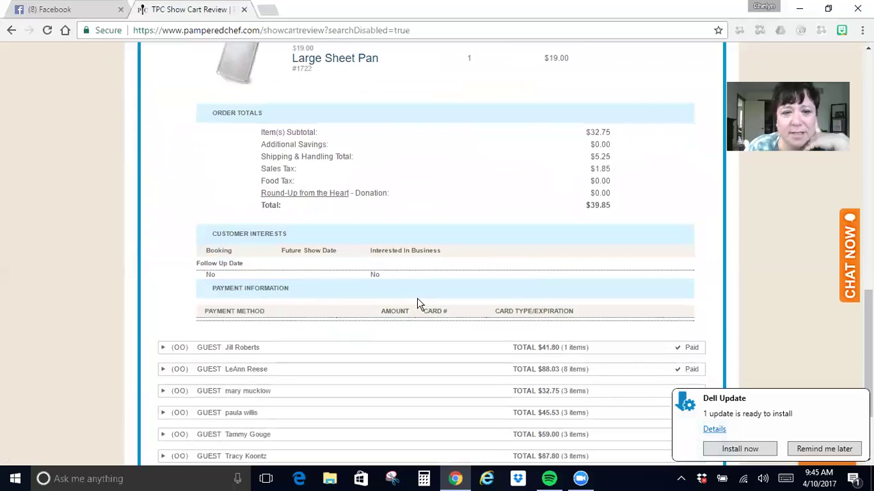
scroll(417, 307, "up", 5)
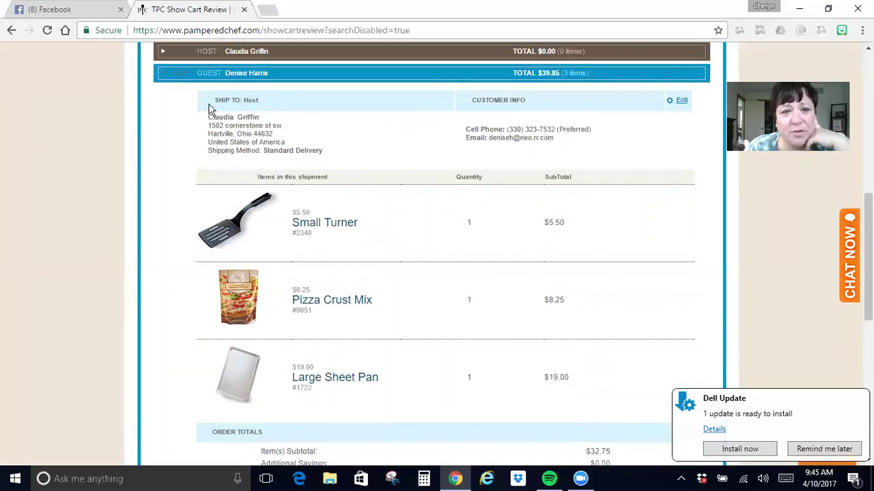
scroll(260, 230, "down", 2)
scroll(258, 231, "down", 5)
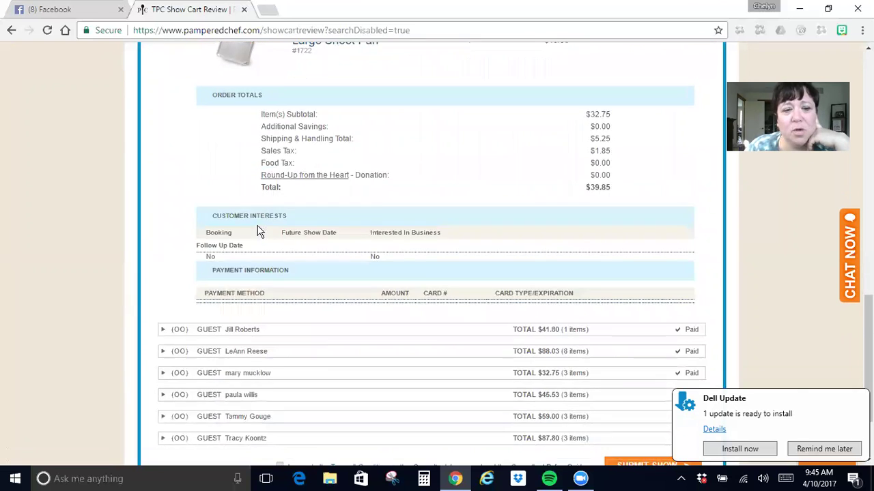
Expand and collapse the next guest's order details, then return to the summary top.
left_click(232, 223)
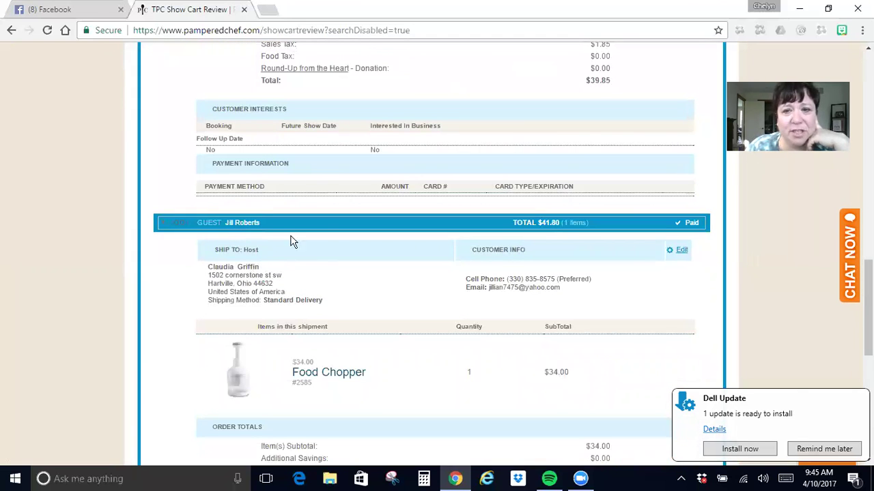
left_click(327, 230)
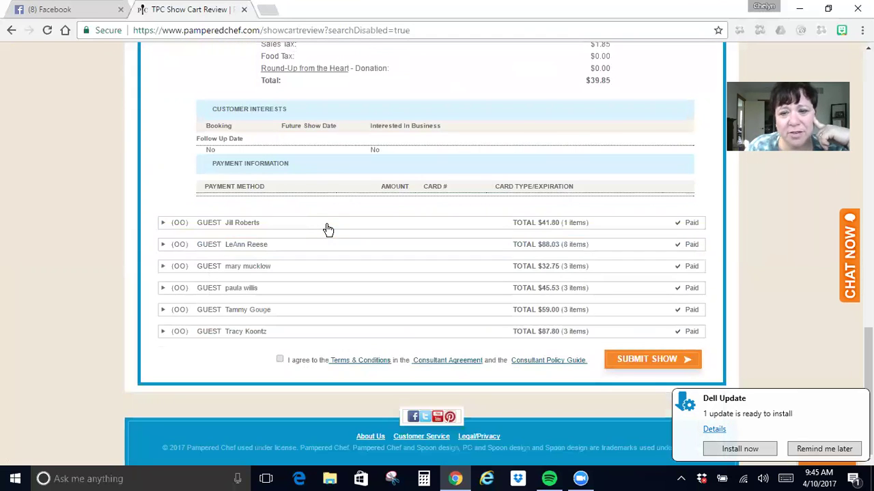
scroll(324, 229, "up", 9)
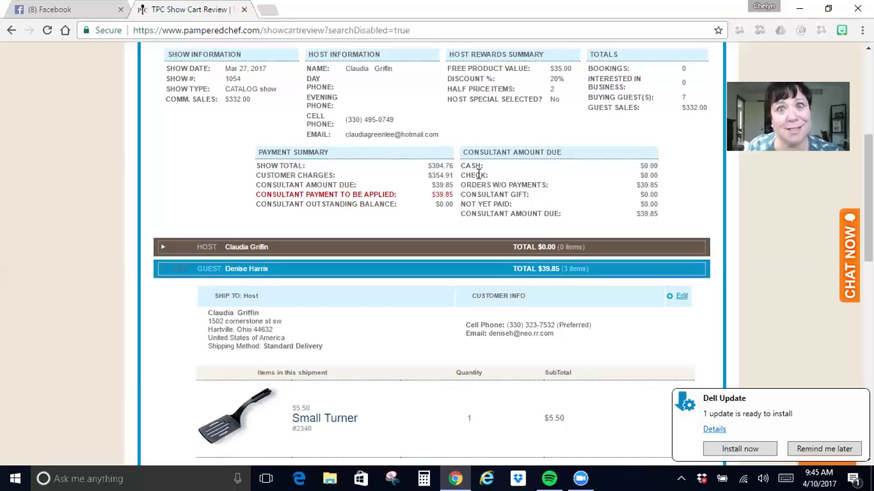
scroll(468, 232, "up", 4)
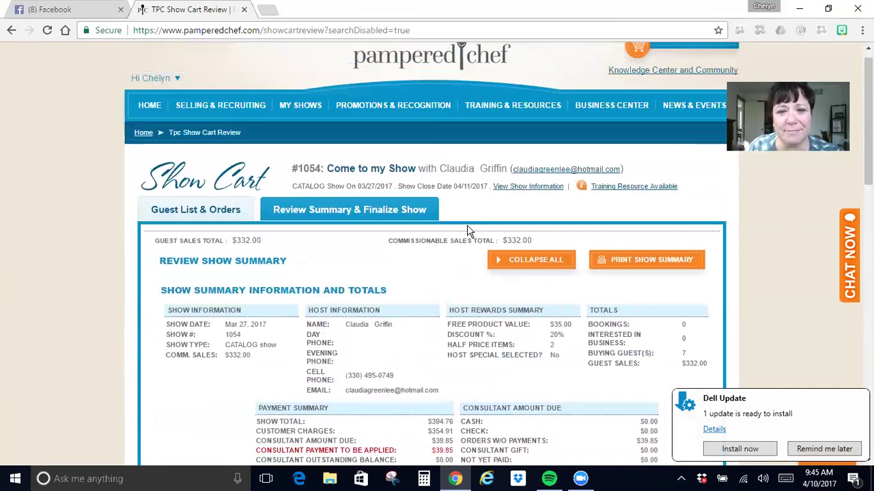